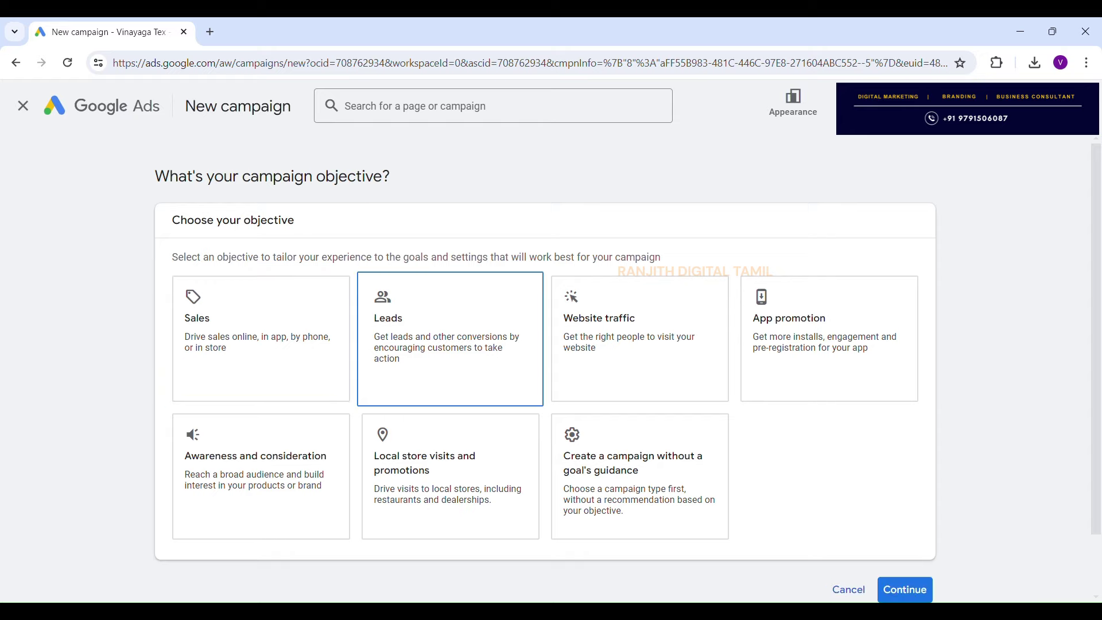
Create a campaign without a goal's guidance and choose Video as the campaign type.
{"action": "scroll", "coordinate": [545, 368], "scroll_direction": "down", "scroll_amount": 1}
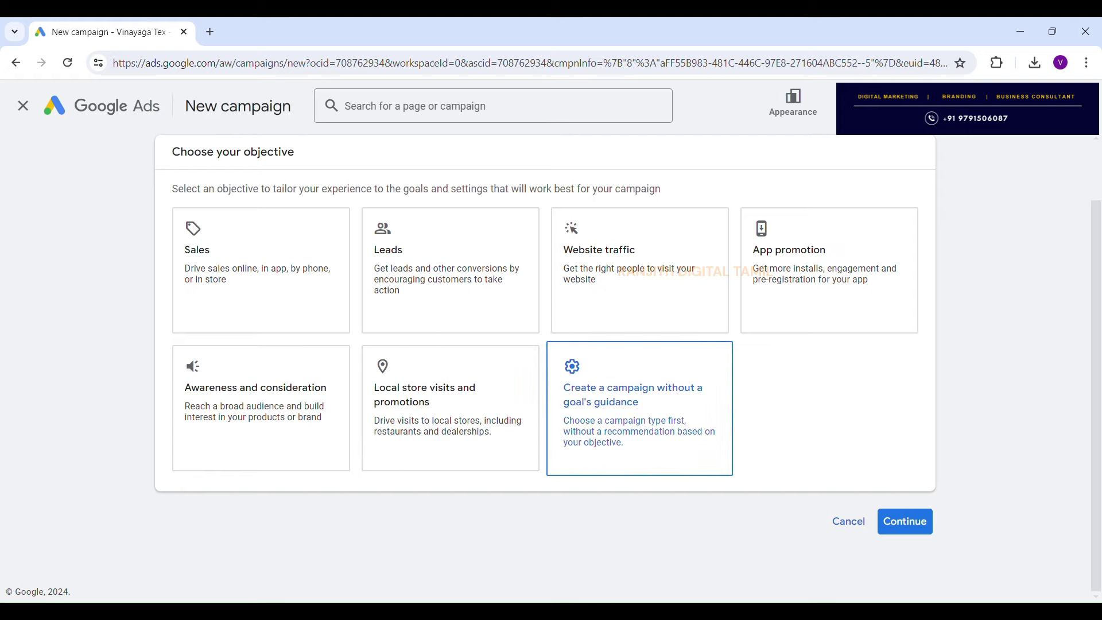
{"action": "left_click", "coordinate": [640, 408]}
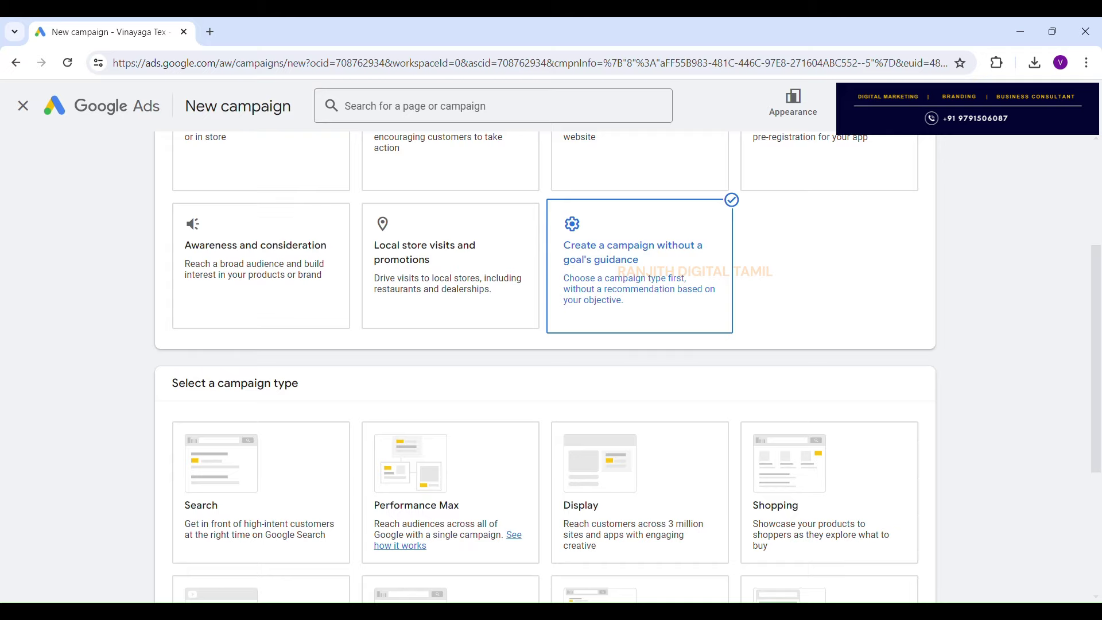
{"action": "scroll", "coordinate": [545, 368], "scroll_direction": "down", "scroll_amount": 1}
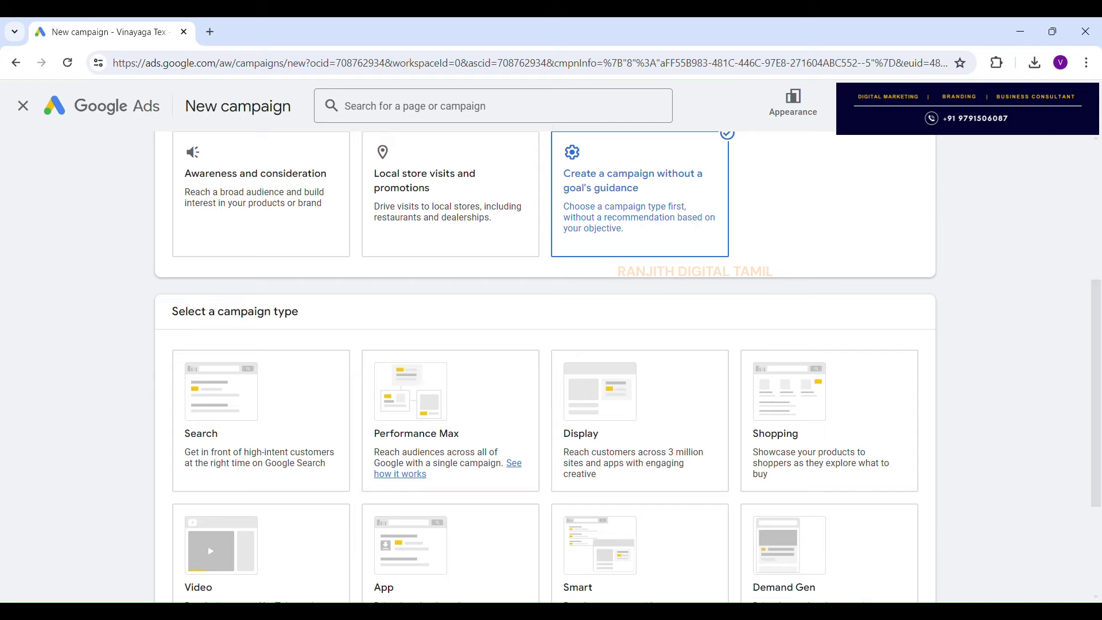
{"action": "scroll", "coordinate": [545, 367], "scroll_direction": "down", "scroll_amount": 2}
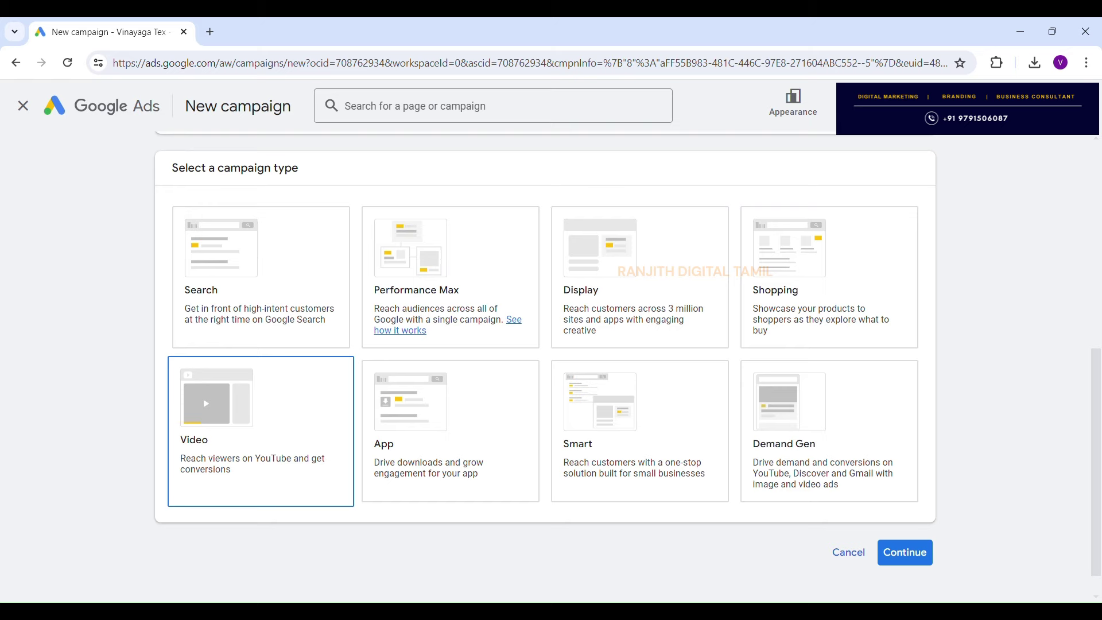
{"action": "left_click", "coordinate": [260, 430]}
Review the campaign subtypes, keep Video views selected and continue to the campaign settings.
{"action": "scroll", "coordinate": [545, 368], "scroll_direction": "down", "scroll_amount": 5}
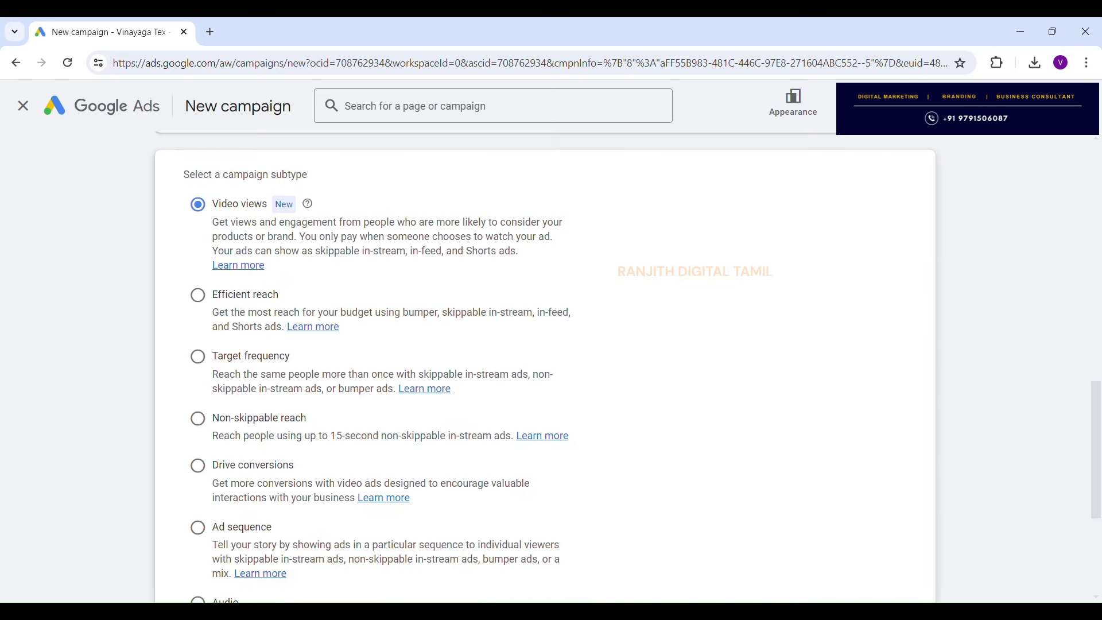
{"action": "scroll", "coordinate": [544, 368], "scroll_direction": "up", "scroll_amount": 2}
{"action": "scroll", "coordinate": [545, 367], "scroll_direction": "down", "scroll_amount": 3}
{"action": "scroll", "coordinate": [545, 368], "scroll_direction": "down", "scroll_amount": 2}
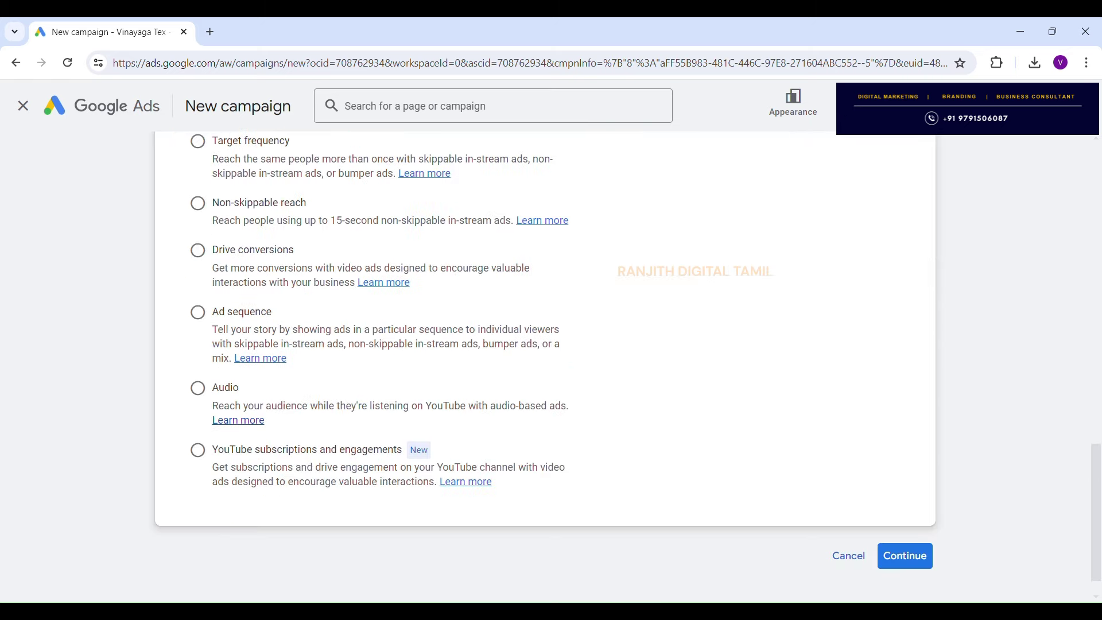
{"action": "scroll", "coordinate": [546, 368], "scroll_direction": "up", "scroll_amount": 3}
{"action": "scroll", "coordinate": [546, 367], "scroll_direction": "up", "scroll_amount": 1}
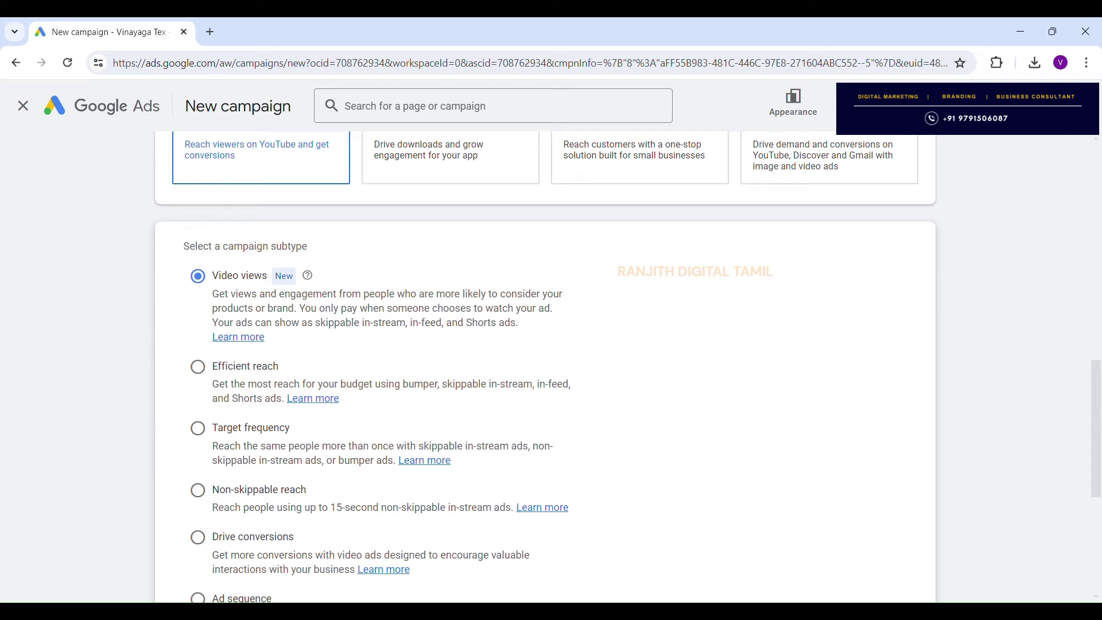
{"action": "scroll", "coordinate": [545, 367], "scroll_direction": "down", "scroll_amount": 5}
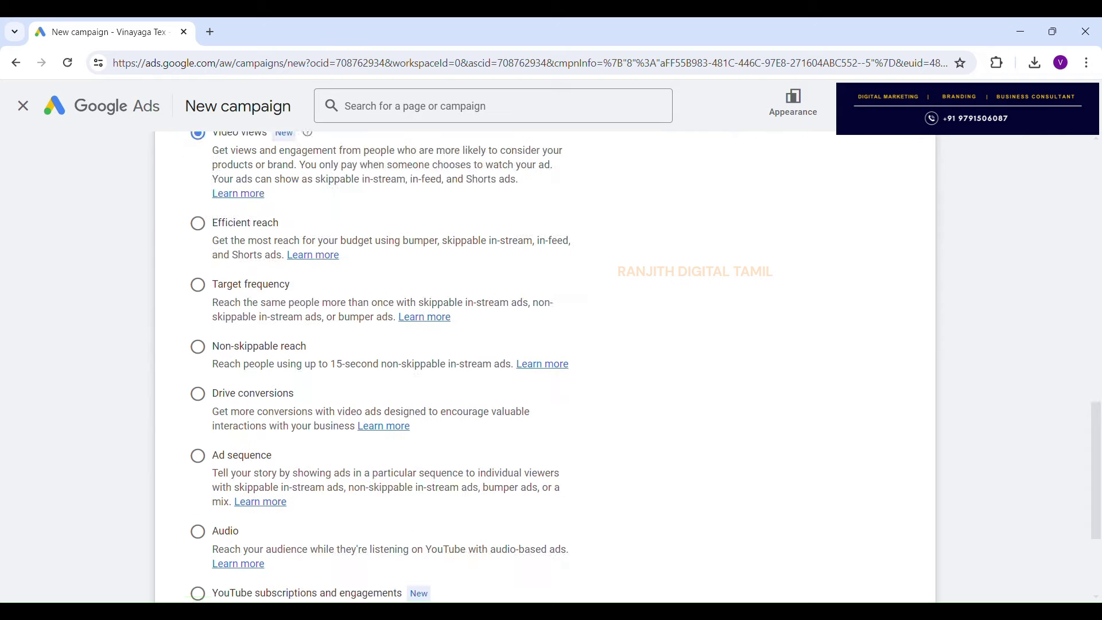
{"action": "left_click", "coordinate": [905, 521]}
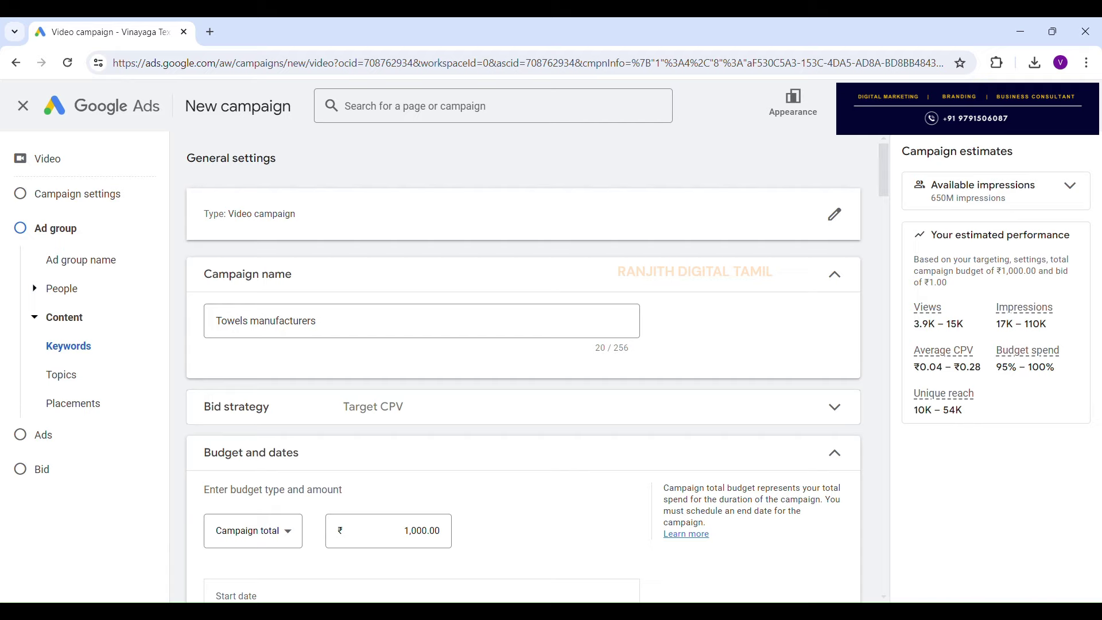
Examine the campaign name, the budget type and amount, and the start and end dates.
{"action": "left_click", "coordinate": [317, 322]}
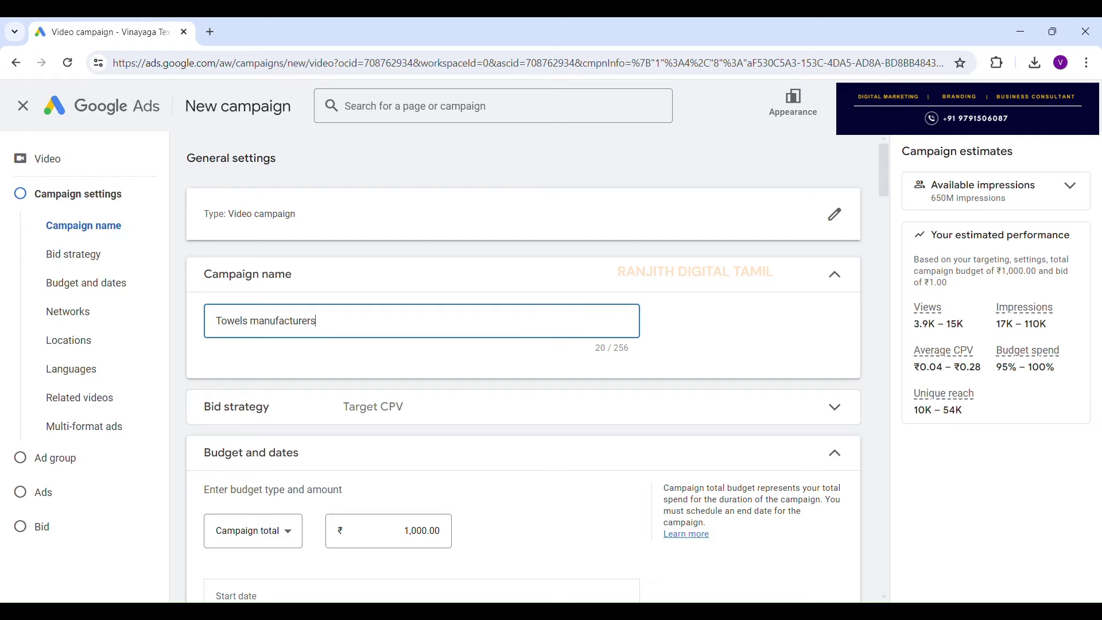
{"action": "scroll", "coordinate": [523, 368], "scroll_direction": "down", "scroll_amount": 1}
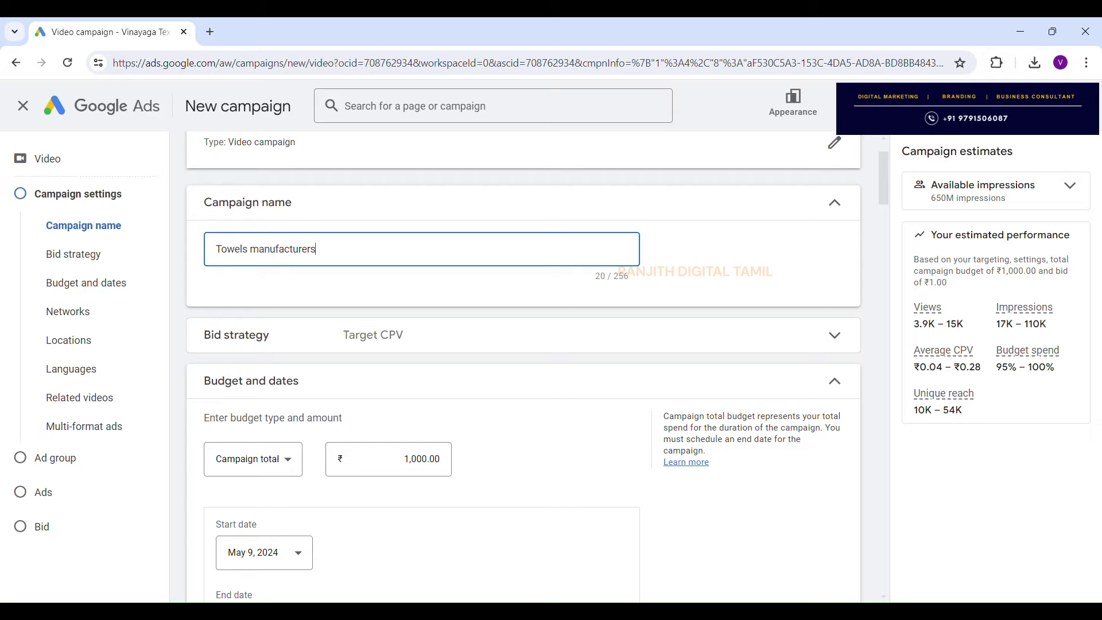
{"action": "key", "text": "ctrl+a"}
{"action": "scroll", "coordinate": [524, 368], "scroll_direction": "down", "scroll_amount": 2}
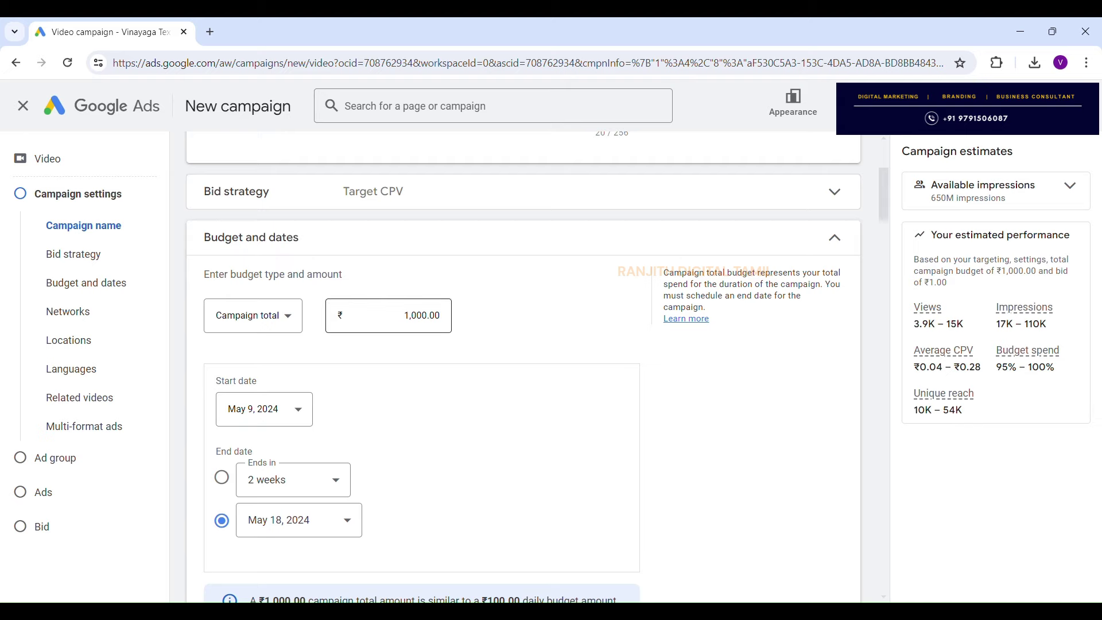
{"action": "scroll", "coordinate": [524, 368], "scroll_direction": "down", "scroll_amount": 1}
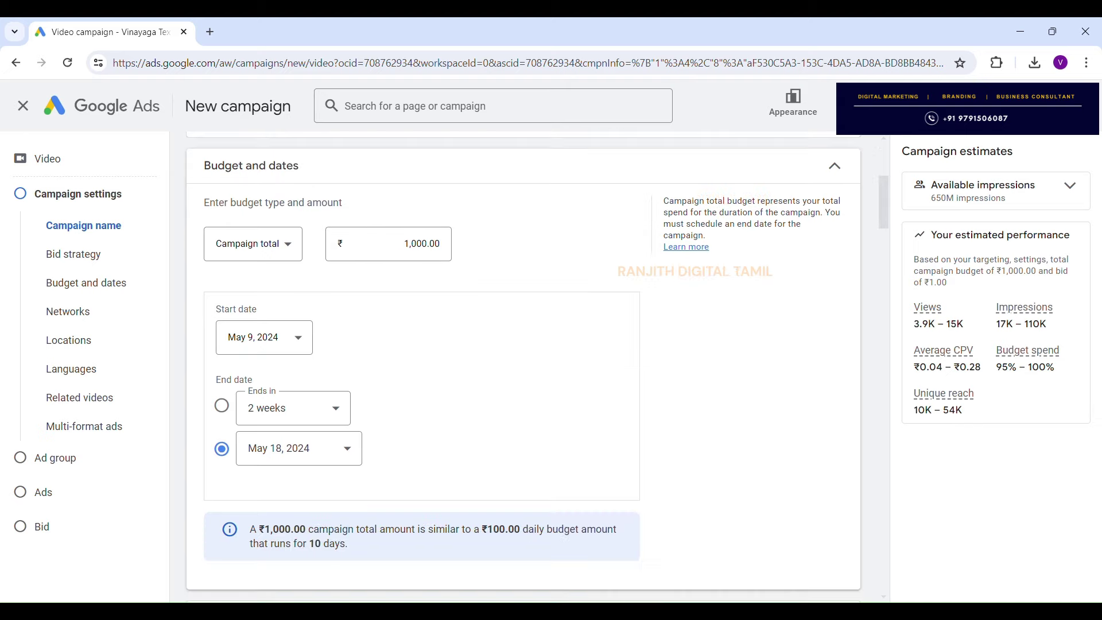
{"action": "left_click_drag", "start_coordinate": [487, 530], "coordinate": [515, 530]}
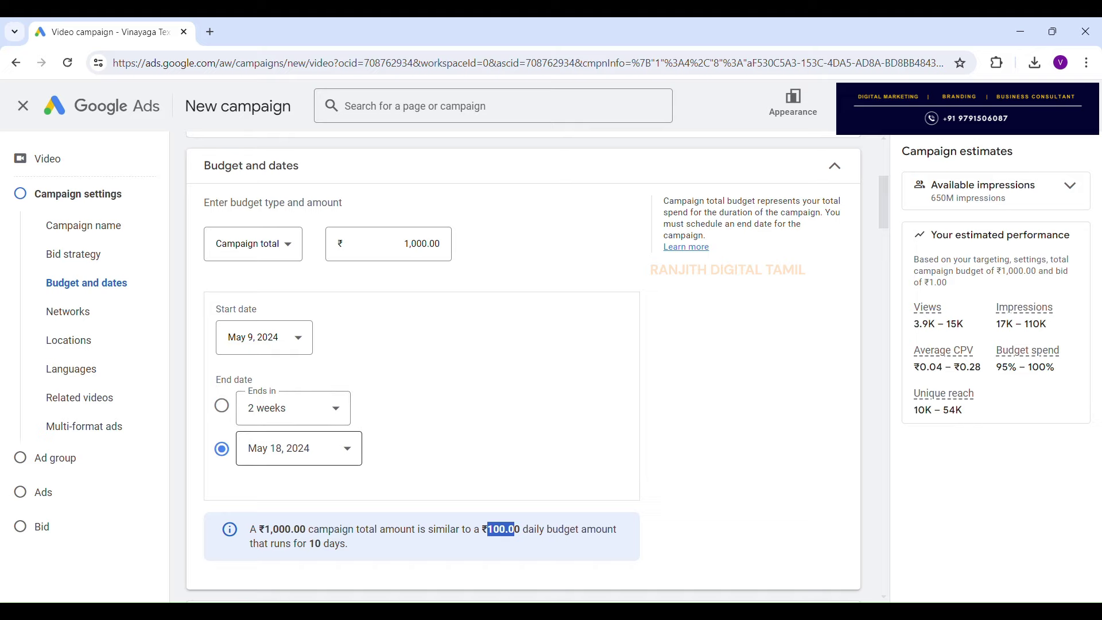
{"action": "scroll", "coordinate": [523, 367], "scroll_direction": "down", "scroll_amount": 1}
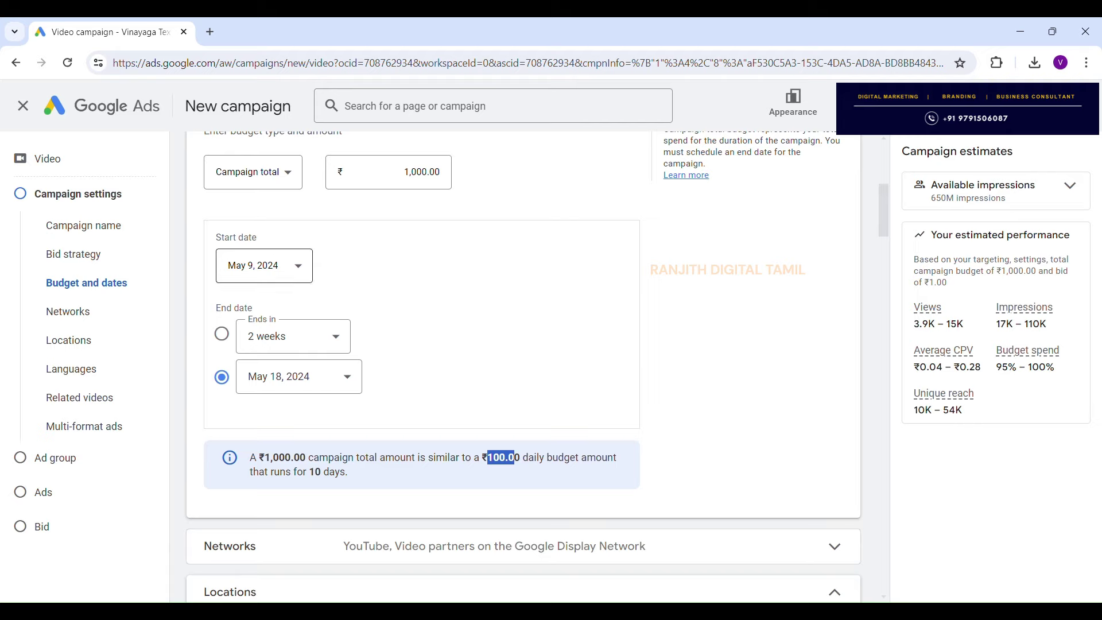
{"action": "left_click", "coordinate": [253, 172]}
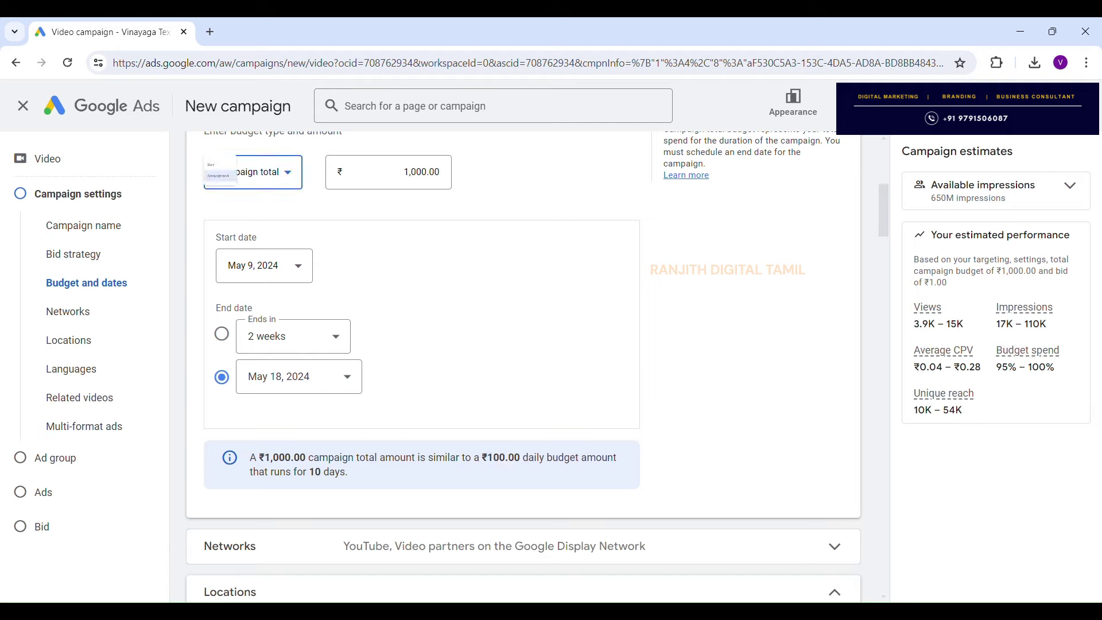
{"action": "key", "text": "Escape"}
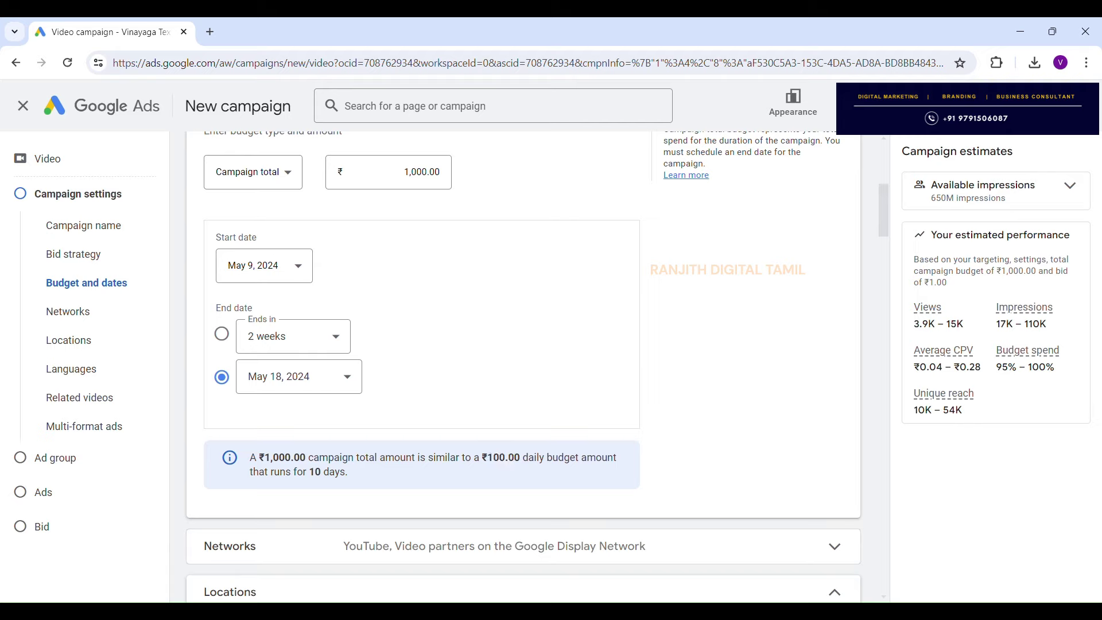
Review the targeted locations, the available customer languages and the multi-format ads setting.
{"action": "scroll", "coordinate": [522, 368], "scroll_direction": "down", "scroll_amount": 6}
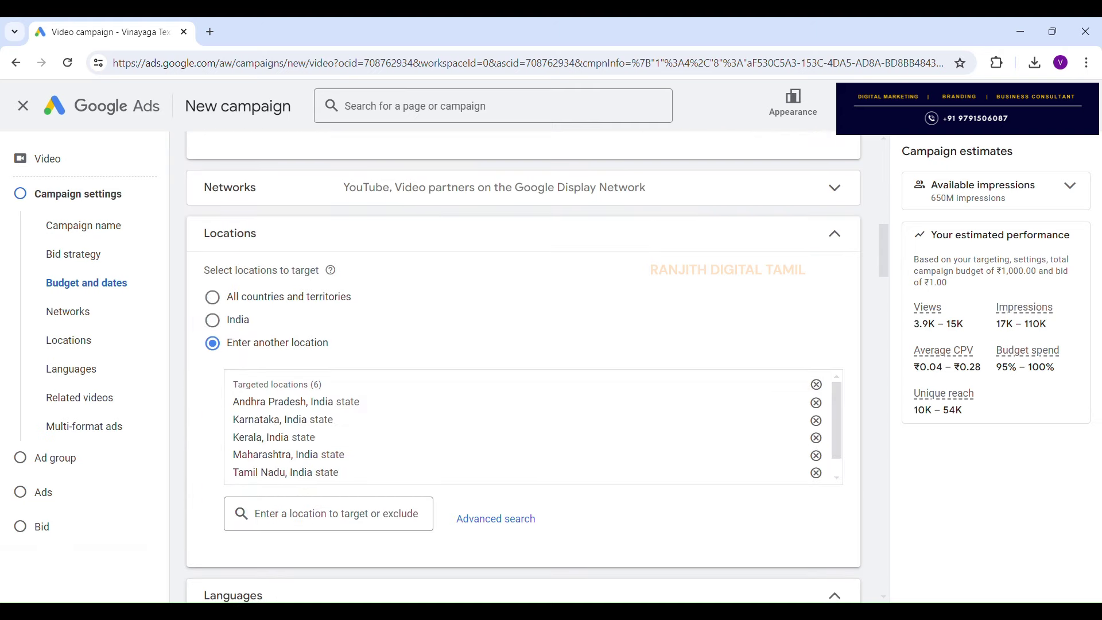
{"action": "scroll", "coordinate": [534, 428], "scroll_direction": "down", "scroll_amount": 1}
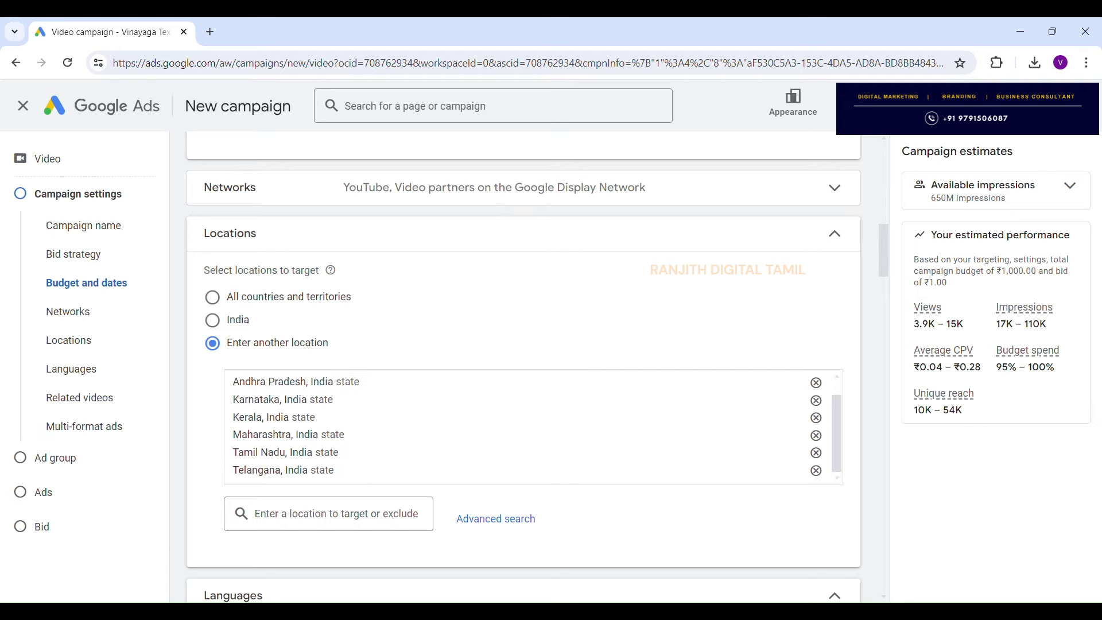
{"action": "scroll", "coordinate": [523, 368], "scroll_direction": "down", "scroll_amount": 5}
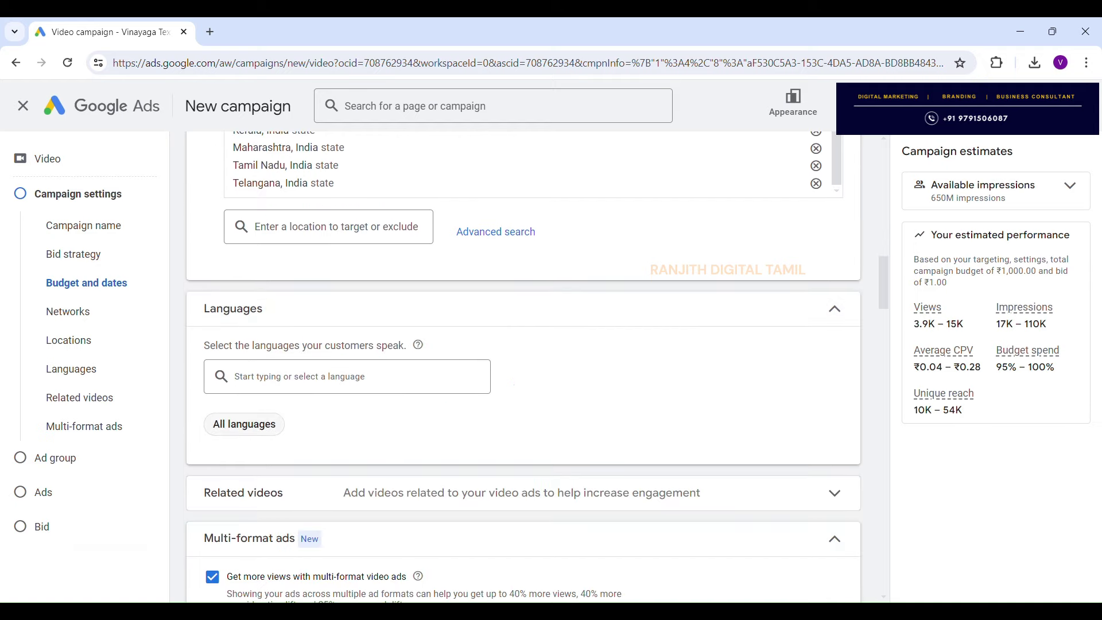
{"action": "left_click", "coordinate": [321, 377]}
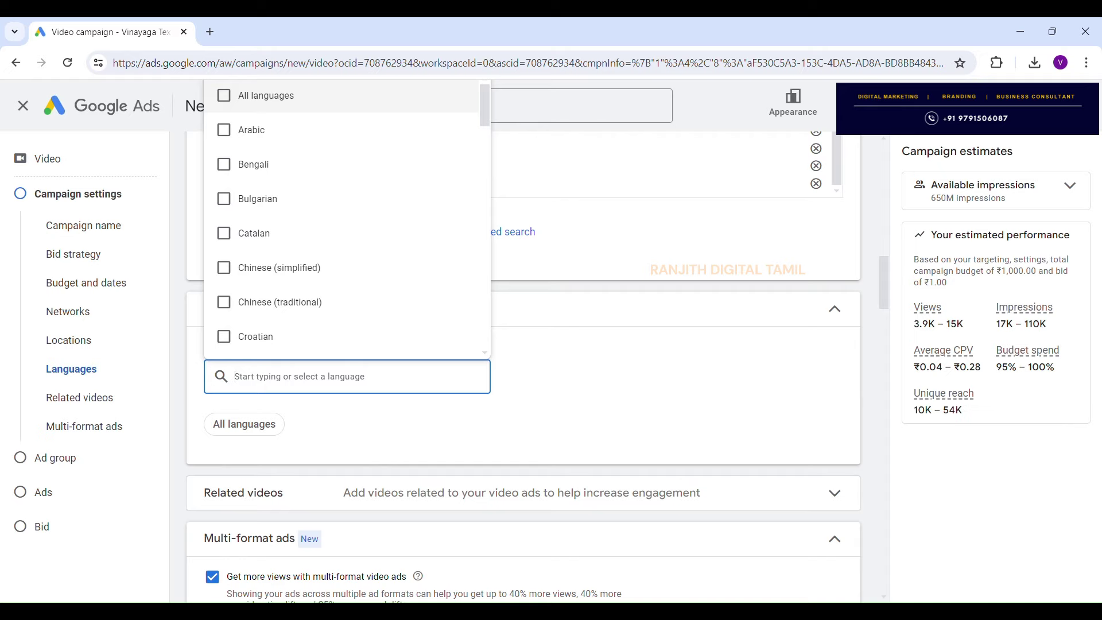
{"action": "key", "text": "Escape"}
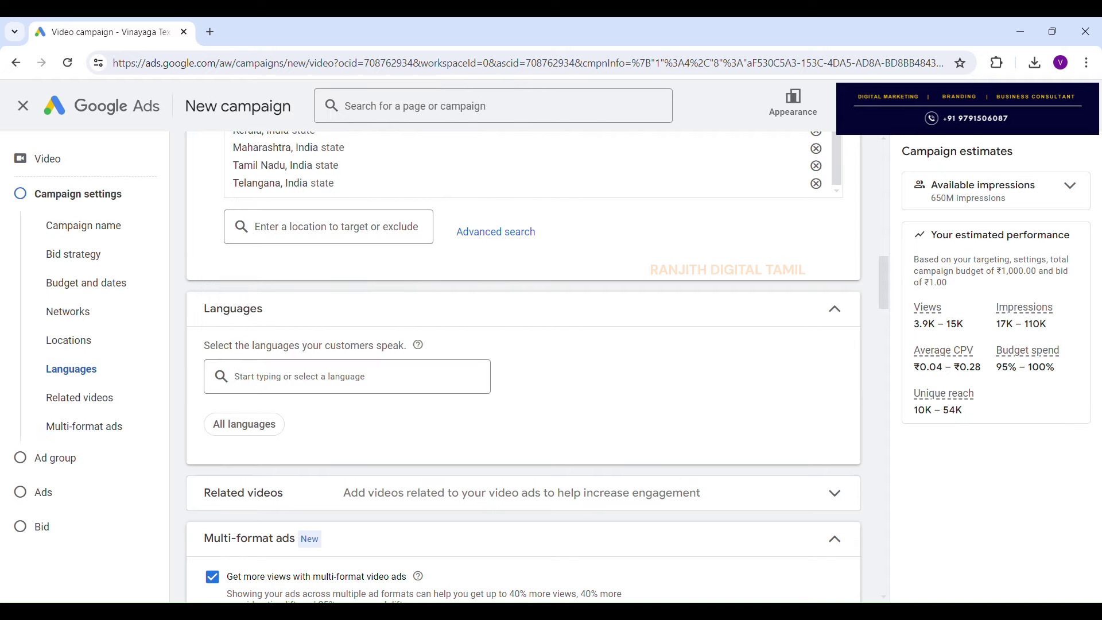
{"action": "scroll", "coordinate": [523, 368], "scroll_direction": "down", "scroll_amount": 3}
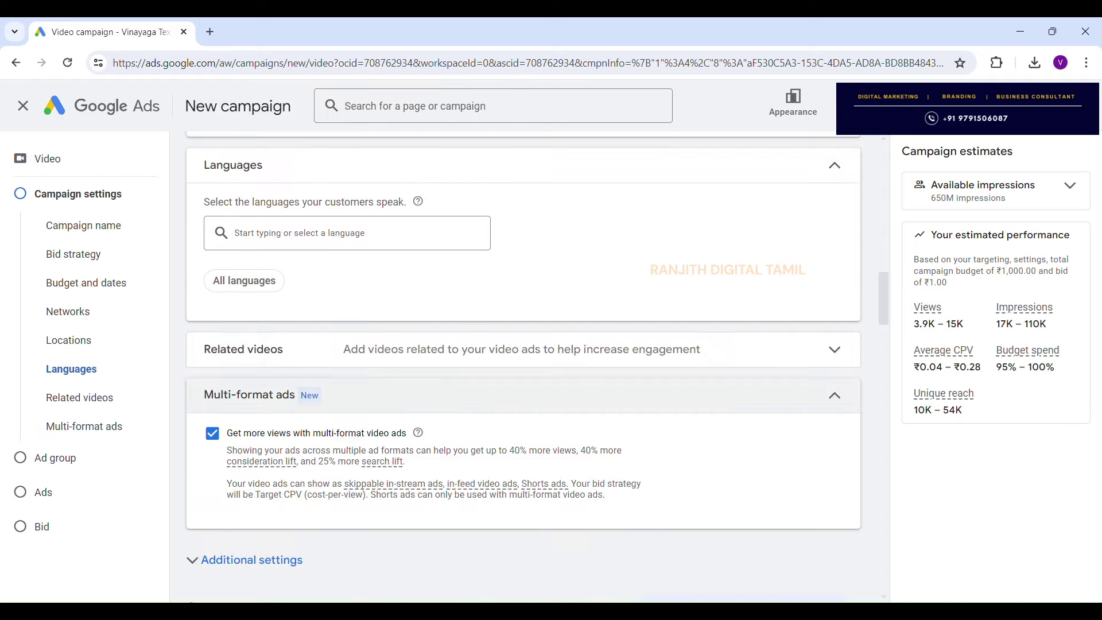
{"action": "scroll", "coordinate": [523, 367], "scroll_direction": "down", "scroll_amount": 4}
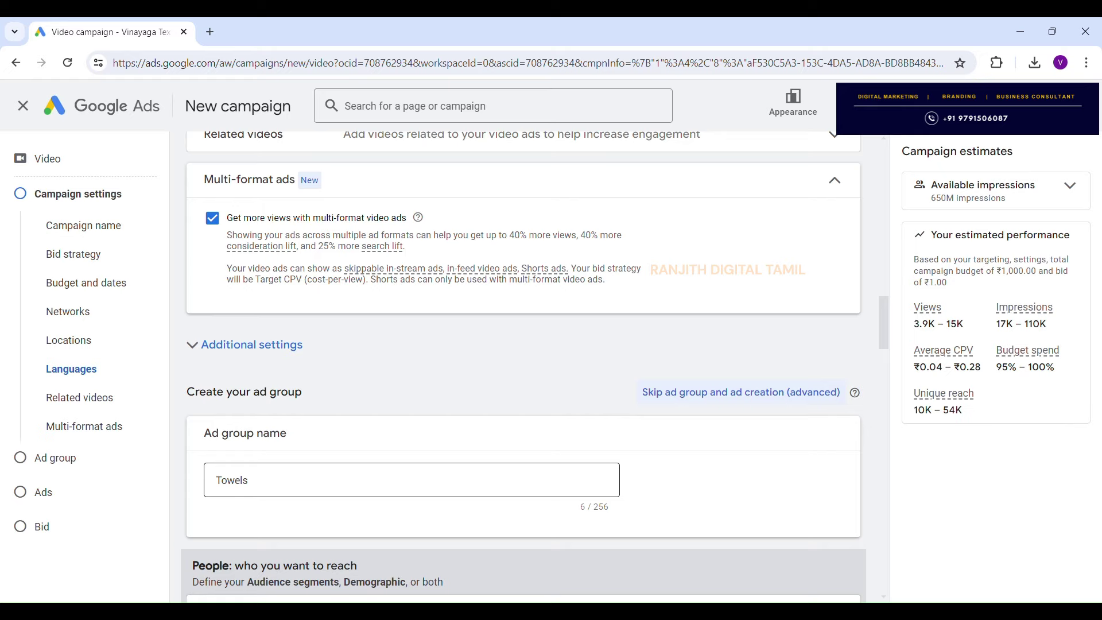
Exclude the 18 - 24 age range from the ad group's demographic targeting and collapse the demographics section.
{"action": "scroll", "coordinate": [523, 368], "scroll_direction": "down", "scroll_amount": 1}
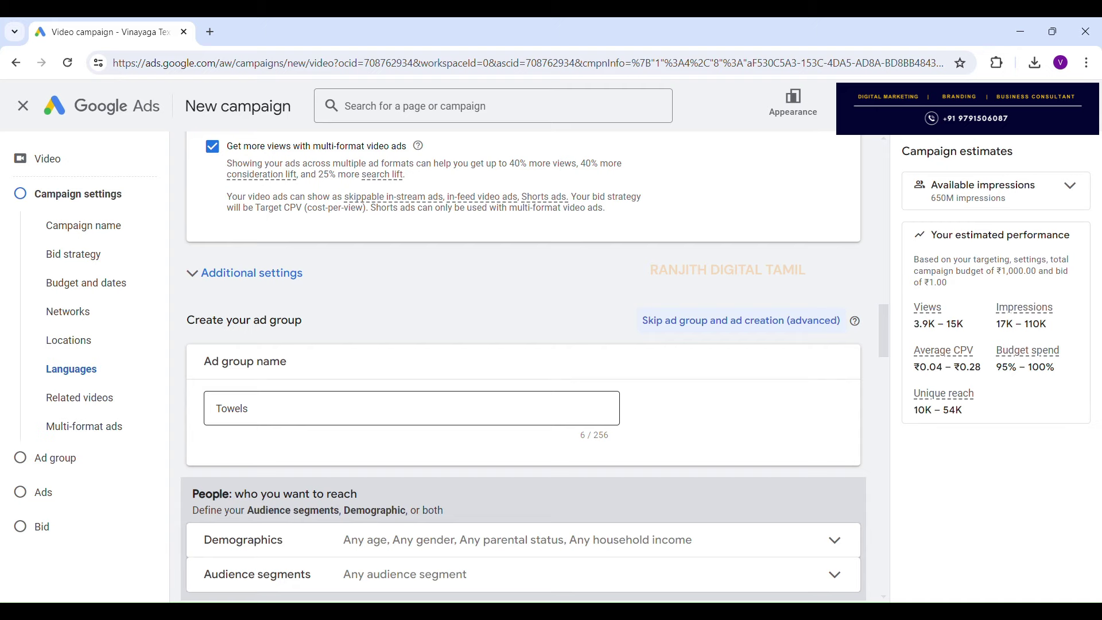
{"action": "scroll", "coordinate": [524, 368], "scroll_direction": "down", "scroll_amount": 1}
{"action": "scroll", "coordinate": [523, 368], "scroll_direction": "down", "scroll_amount": 2}
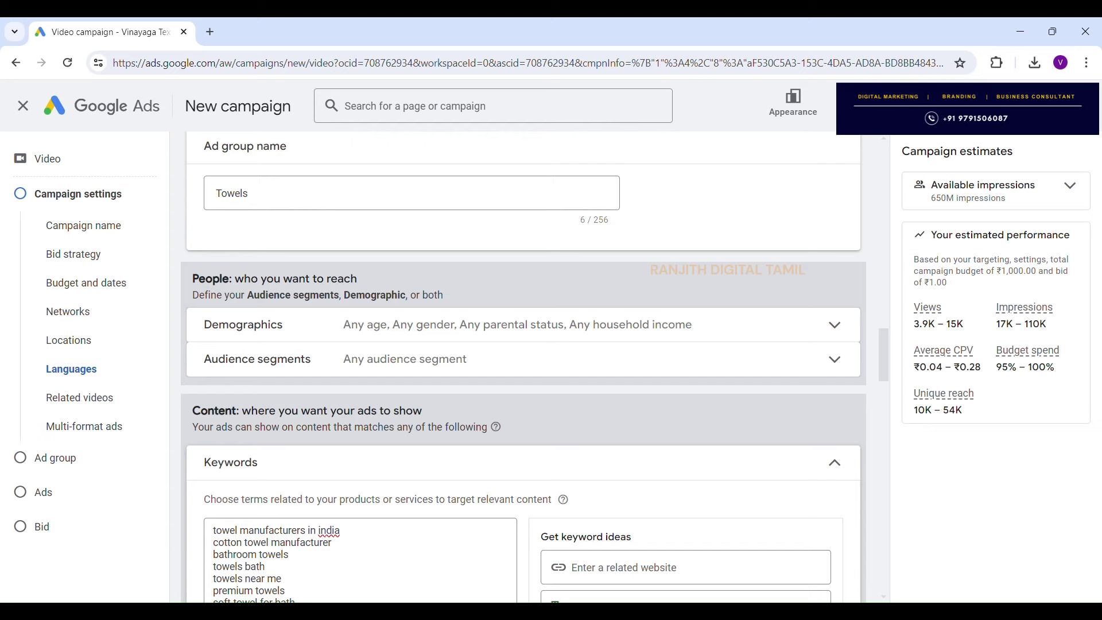
{"action": "left_click", "coordinate": [517, 324]}
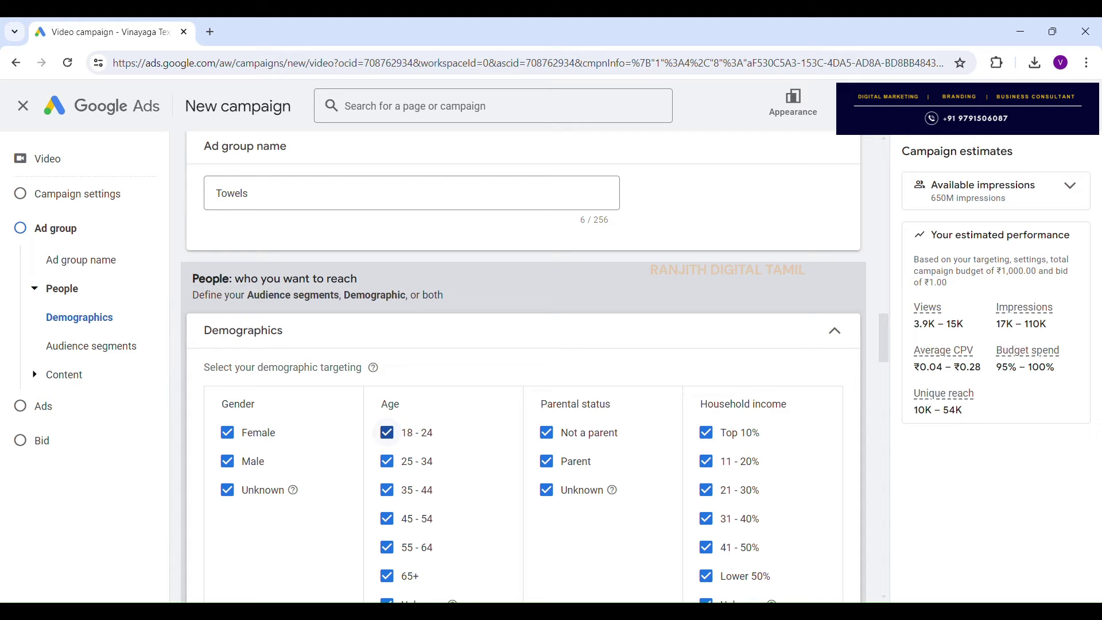
{"action": "left_click", "coordinate": [386, 432]}
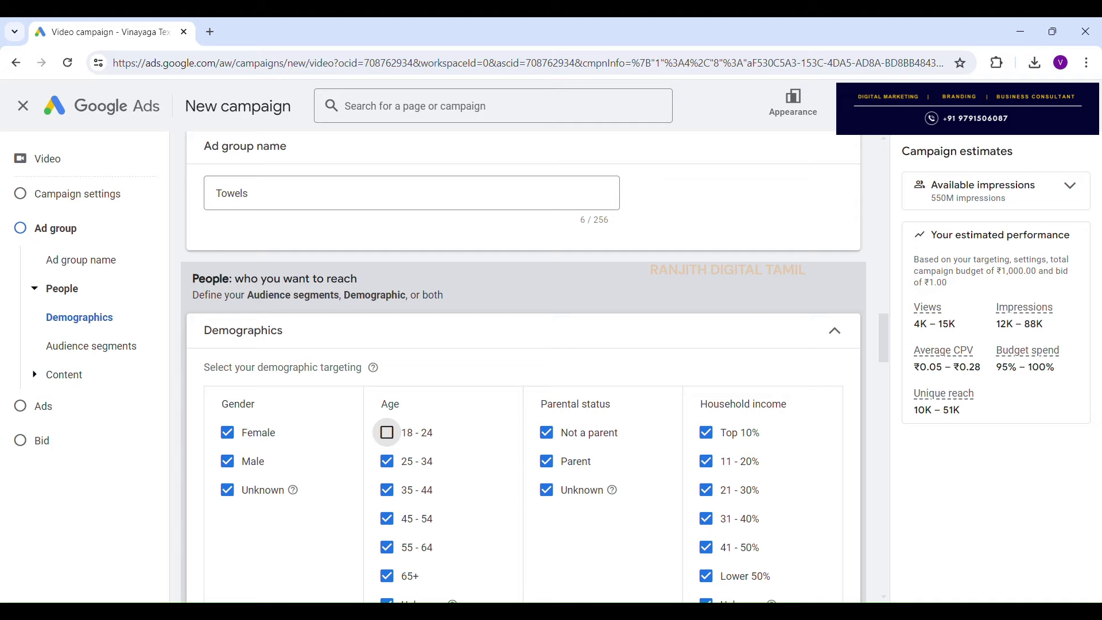
{"action": "left_click", "coordinate": [517, 330]}
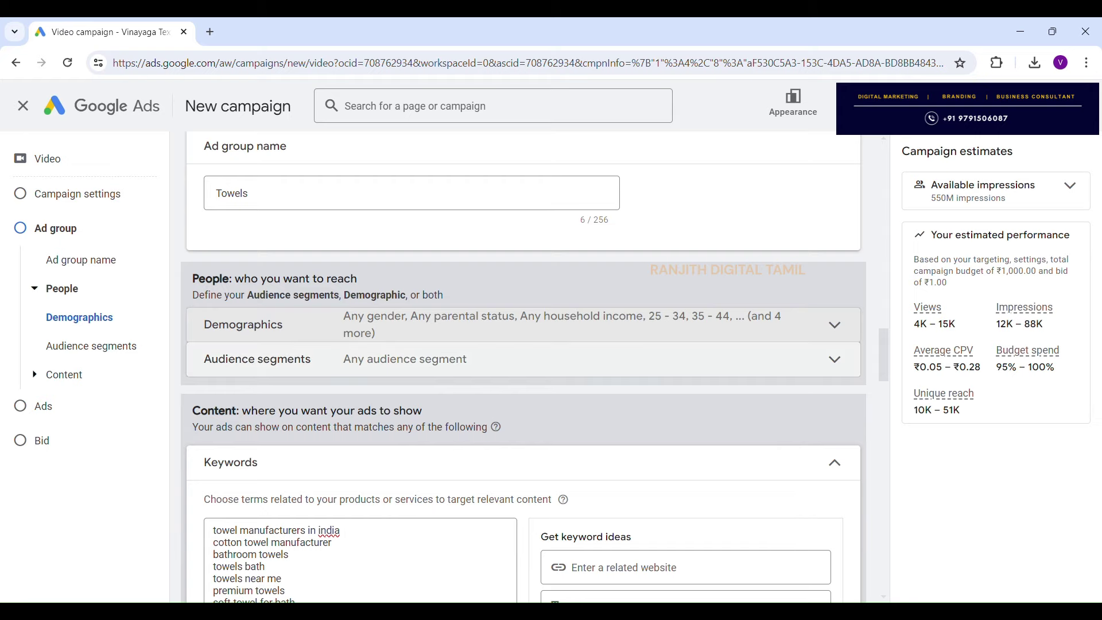
Examine the ad group's keyword list and the keyword ideas suggested for towels manufacturer.
{"action": "scroll", "coordinate": [523, 368], "scroll_direction": "down", "scroll_amount": 1}
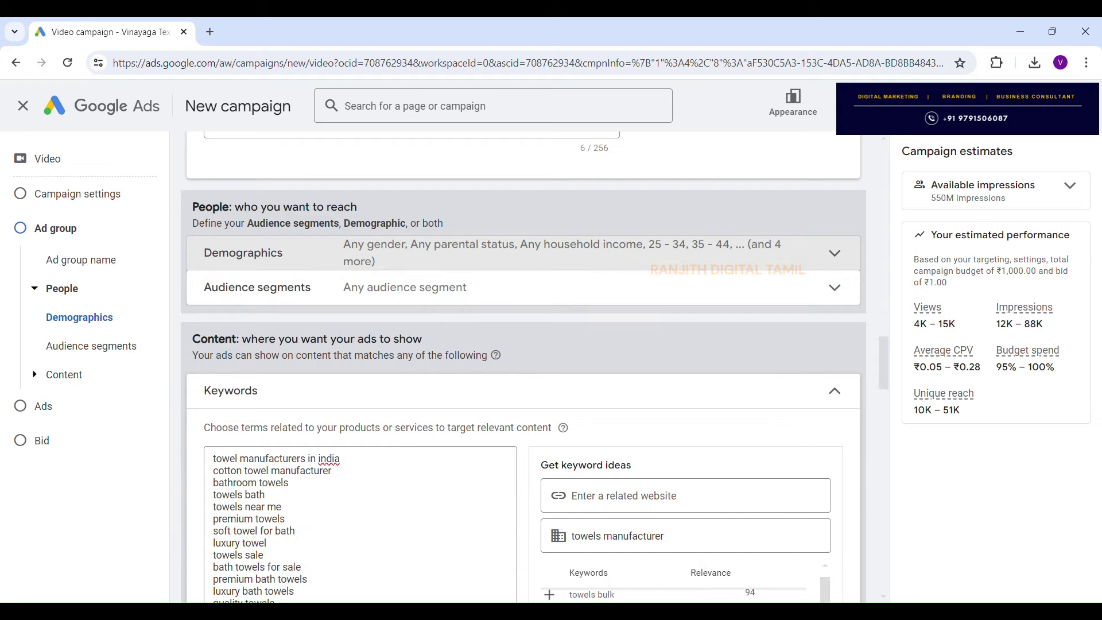
{"action": "scroll", "coordinate": [523, 368], "scroll_direction": "down", "scroll_amount": 2}
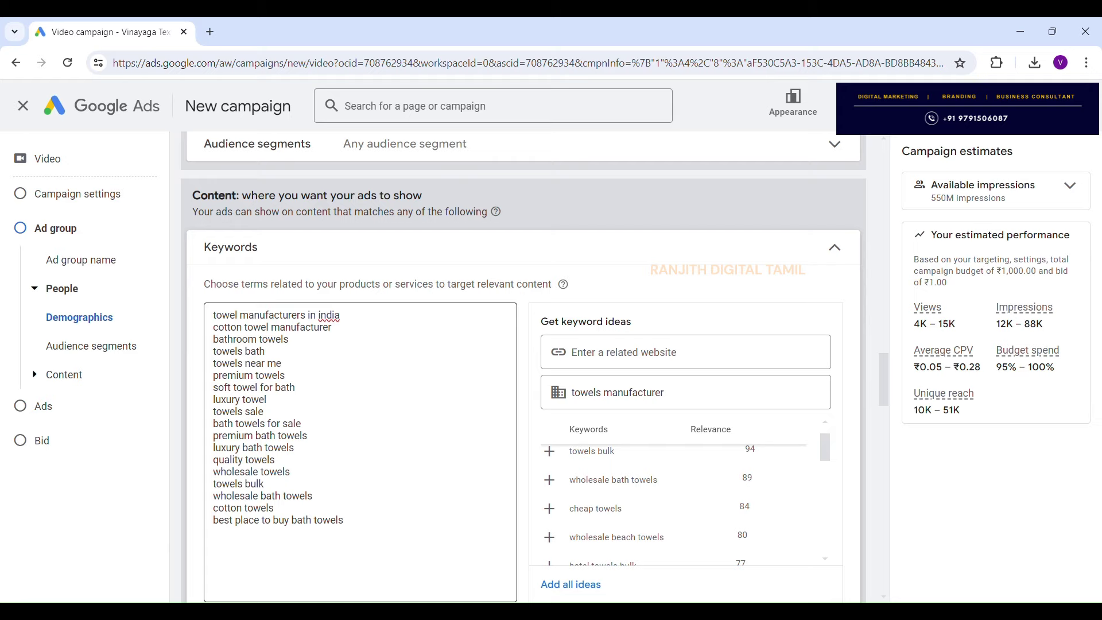
{"action": "scroll", "coordinate": [675, 499], "scroll_direction": "up", "scroll_amount": 1}
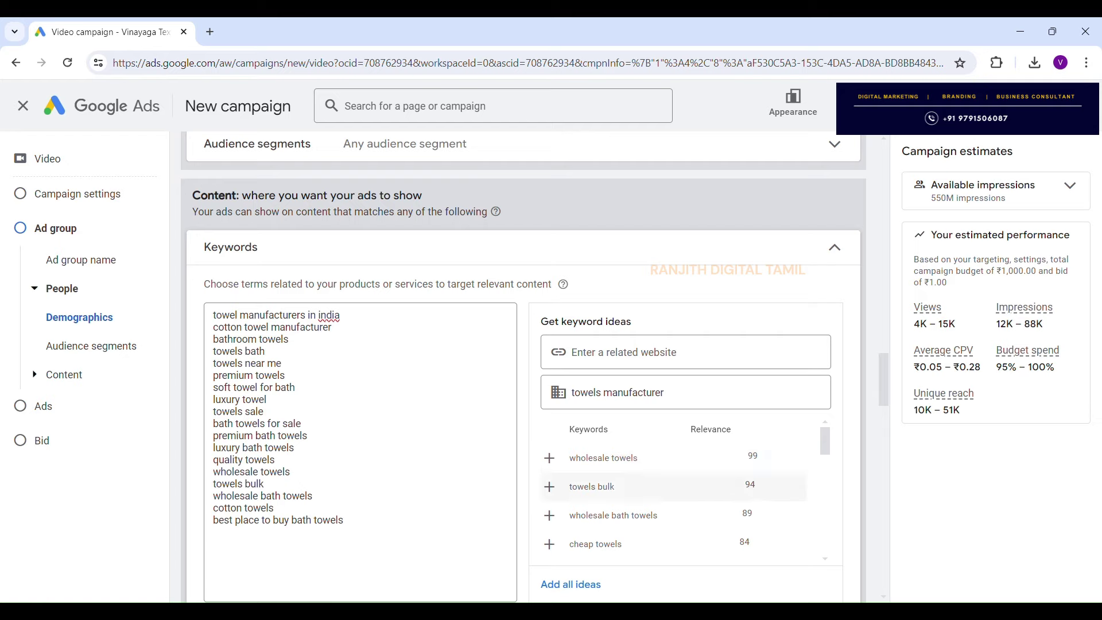
{"action": "scroll", "coordinate": [672, 486], "scroll_direction": "down", "scroll_amount": 3}
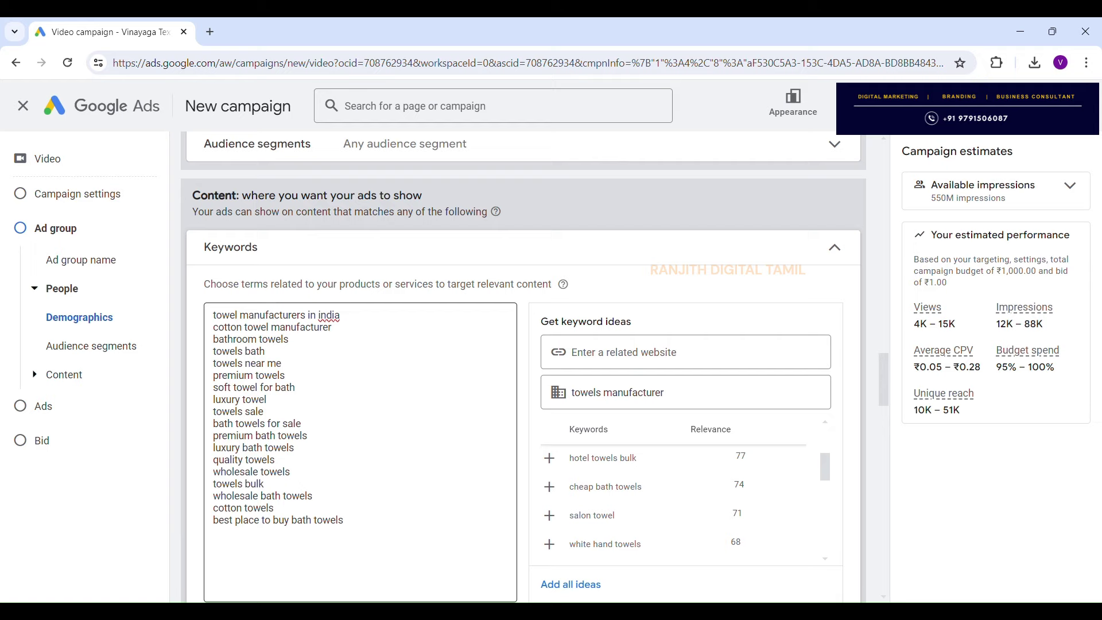
{"action": "scroll", "coordinate": [524, 368], "scroll_direction": "up", "scroll_amount": 1}
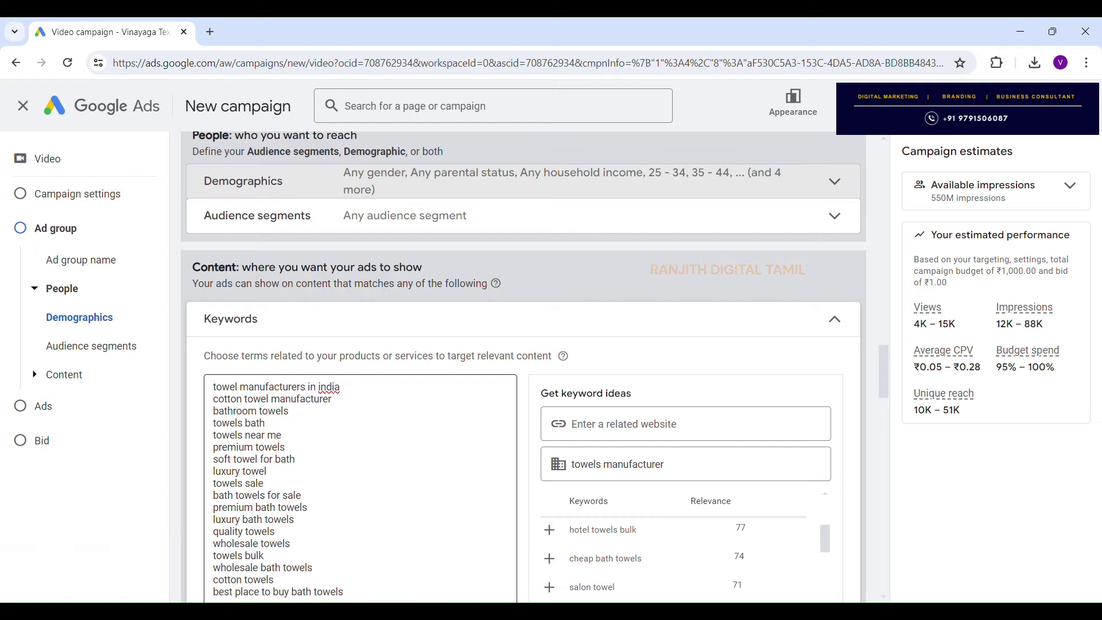
{"action": "scroll", "coordinate": [523, 368], "scroll_direction": "down", "scroll_amount": 1}
{"action": "scroll", "coordinate": [672, 506], "scroll_direction": "up", "scroll_amount": 1}
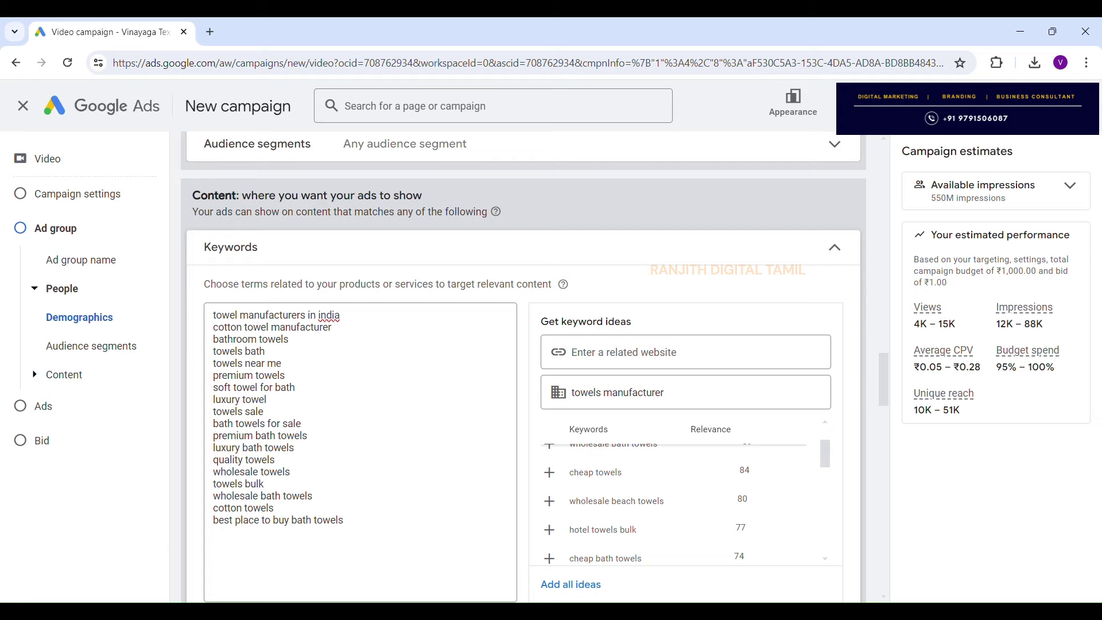
Add designer towels from the suggested keyword ideas to the ad group's keyword list.
{"action": "scroll", "coordinate": [671, 501], "scroll_direction": "up", "scroll_amount": 2}
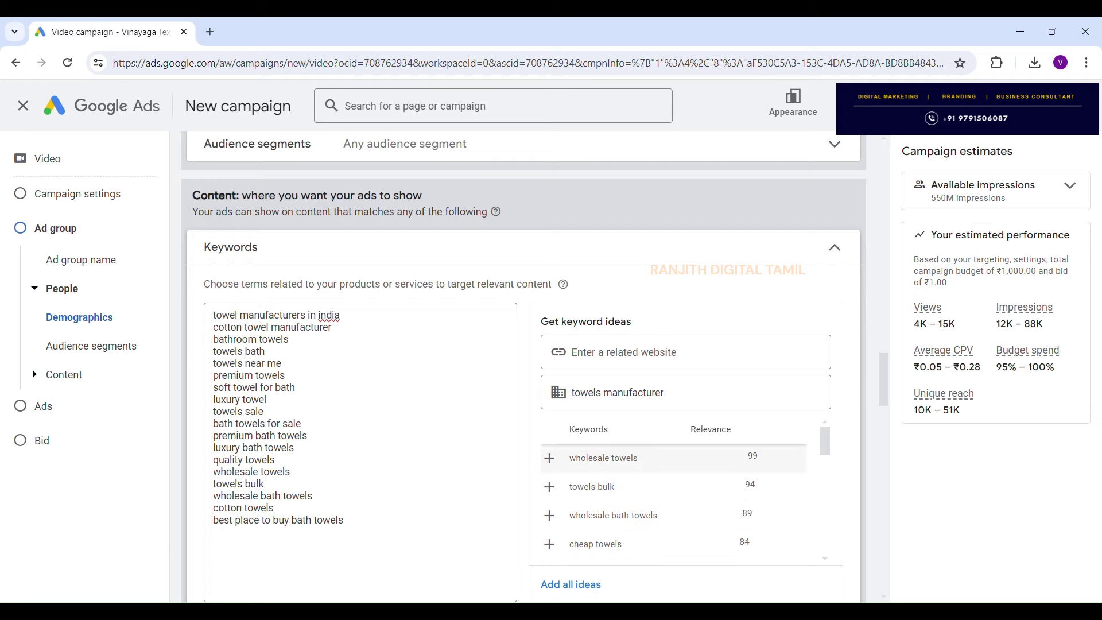
{"action": "scroll", "coordinate": [672, 501], "scroll_direction": "down", "scroll_amount": 4}
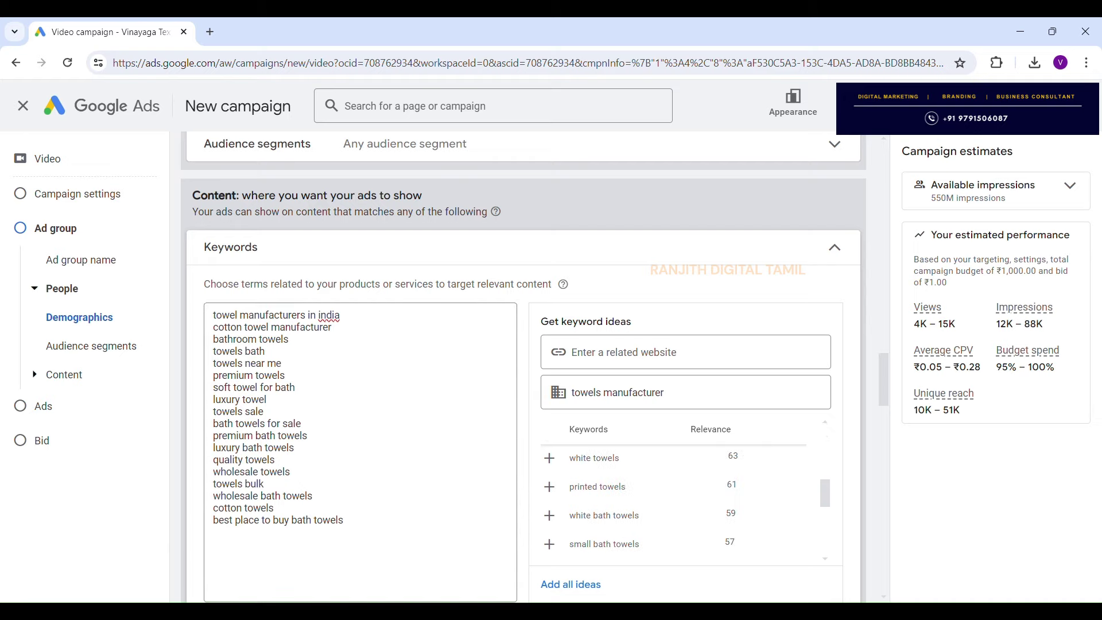
{"action": "scroll", "coordinate": [672, 501], "scroll_direction": "down", "scroll_amount": 2}
{"action": "scroll", "coordinate": [672, 501], "scroll_direction": "up", "scroll_amount": 1}
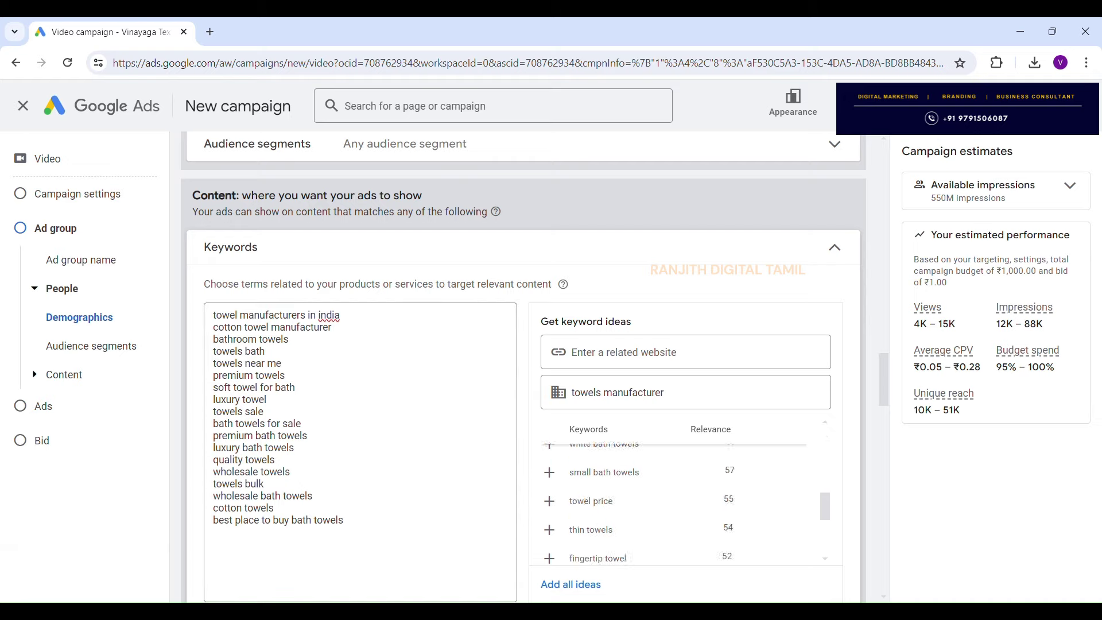
{"action": "scroll", "coordinate": [671, 501], "scroll_direction": "down", "scroll_amount": 2}
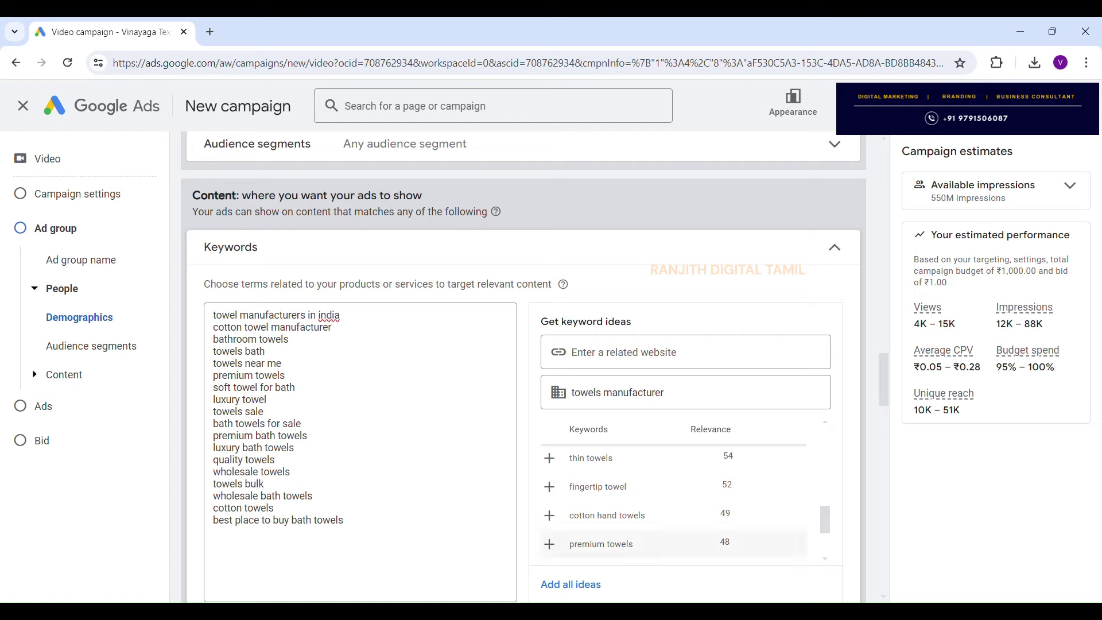
{"action": "scroll", "coordinate": [674, 505], "scroll_direction": "down", "scroll_amount": 3}
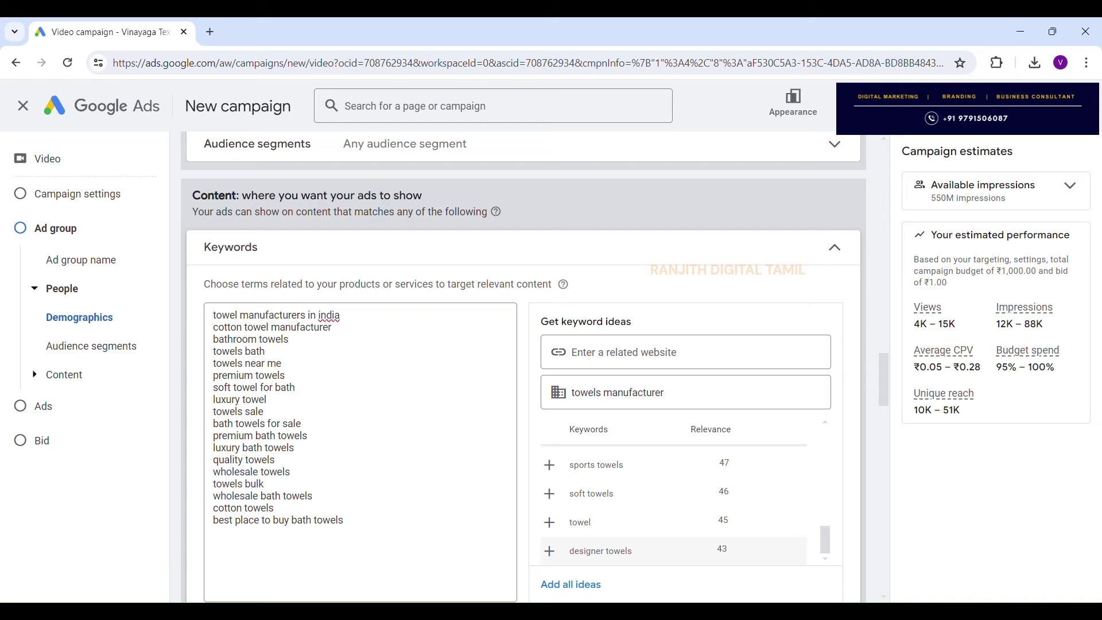
{"action": "left_click", "coordinate": [550, 551]}
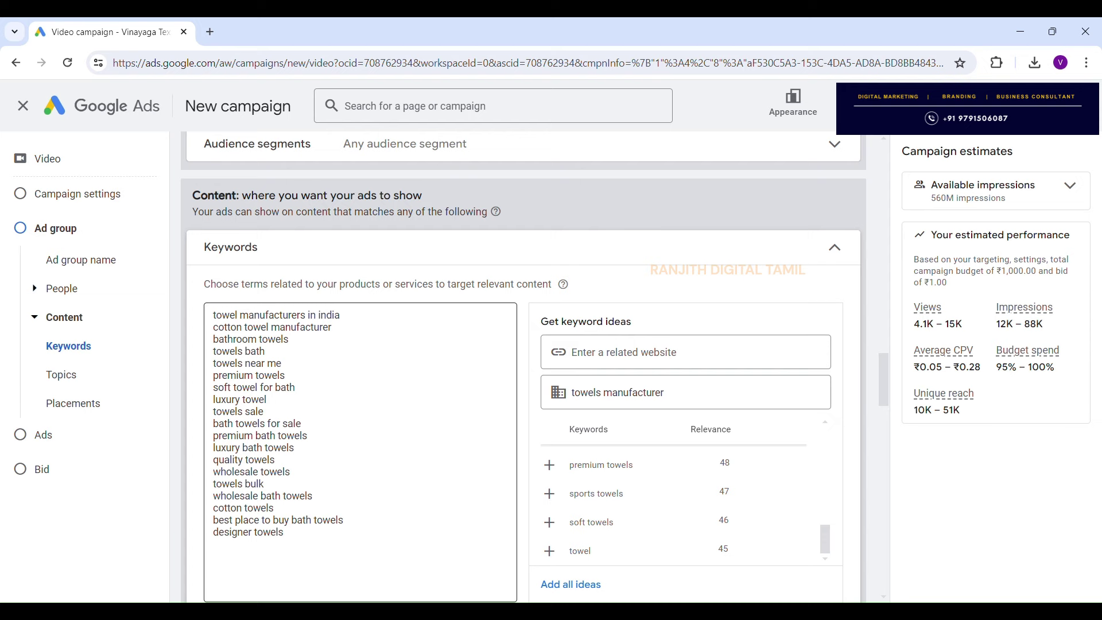
Examine the video ad setup, covering the YouTube videos, length advice, final URL, call-to-action, headlines, description and target CPV bid.
{"action": "scroll", "coordinate": [523, 368], "scroll_direction": "down", "scroll_amount": 5}
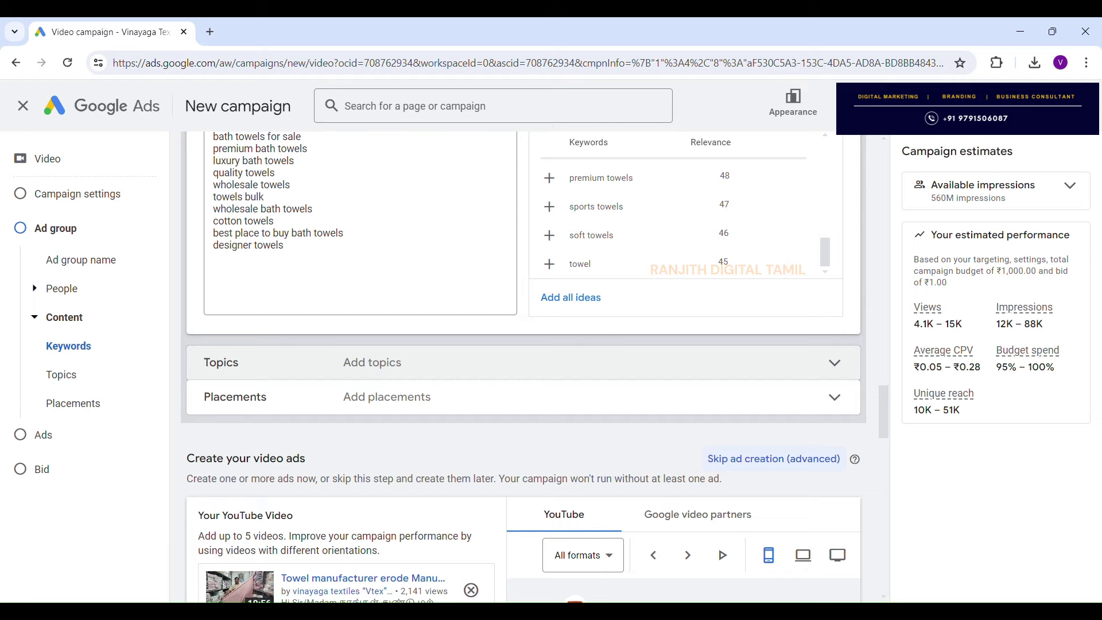
{"action": "scroll", "coordinate": [522, 367], "scroll_direction": "up", "scroll_amount": 1}
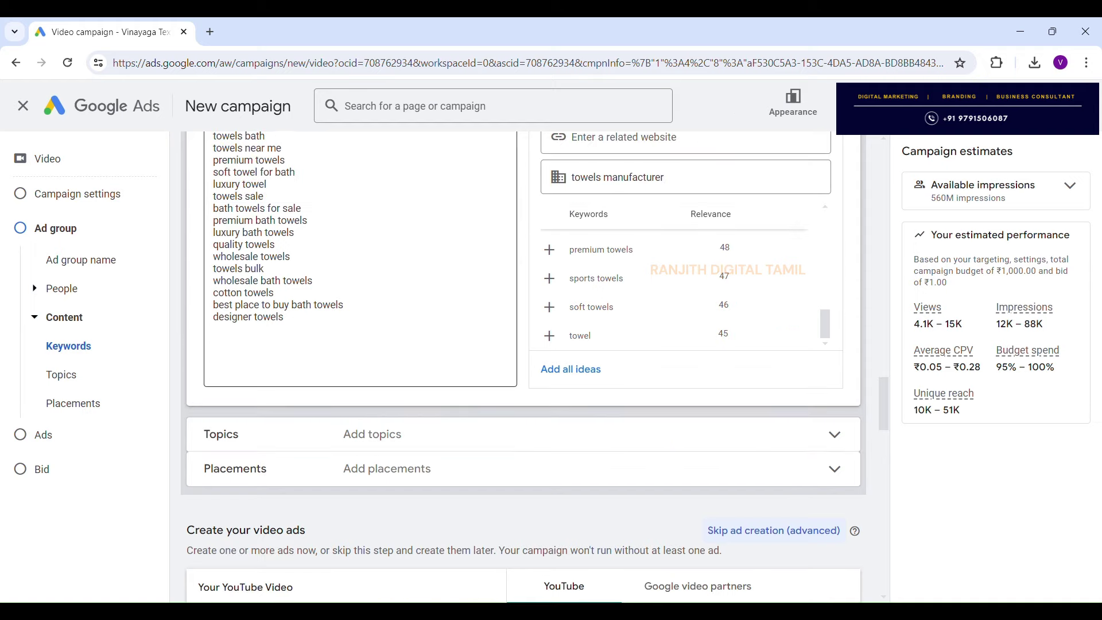
{"action": "scroll", "coordinate": [523, 368], "scroll_direction": "down", "scroll_amount": 4}
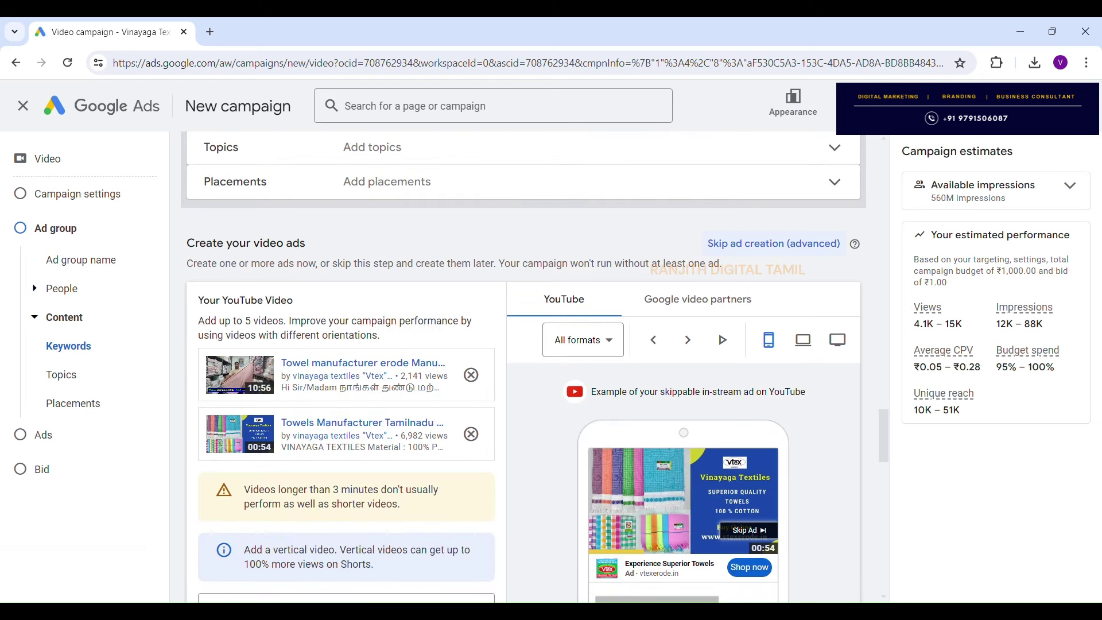
{"action": "scroll", "coordinate": [522, 367], "scroll_direction": "down", "scroll_amount": 1}
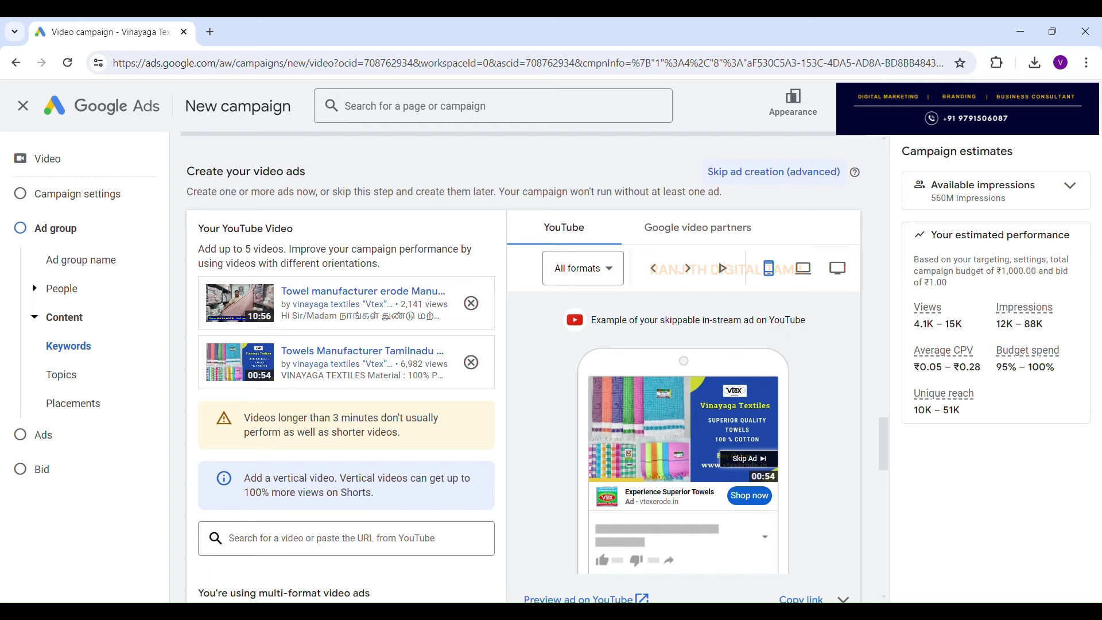
{"action": "left_click_drag", "start_coordinate": [329, 417], "coordinate": [400, 433]}
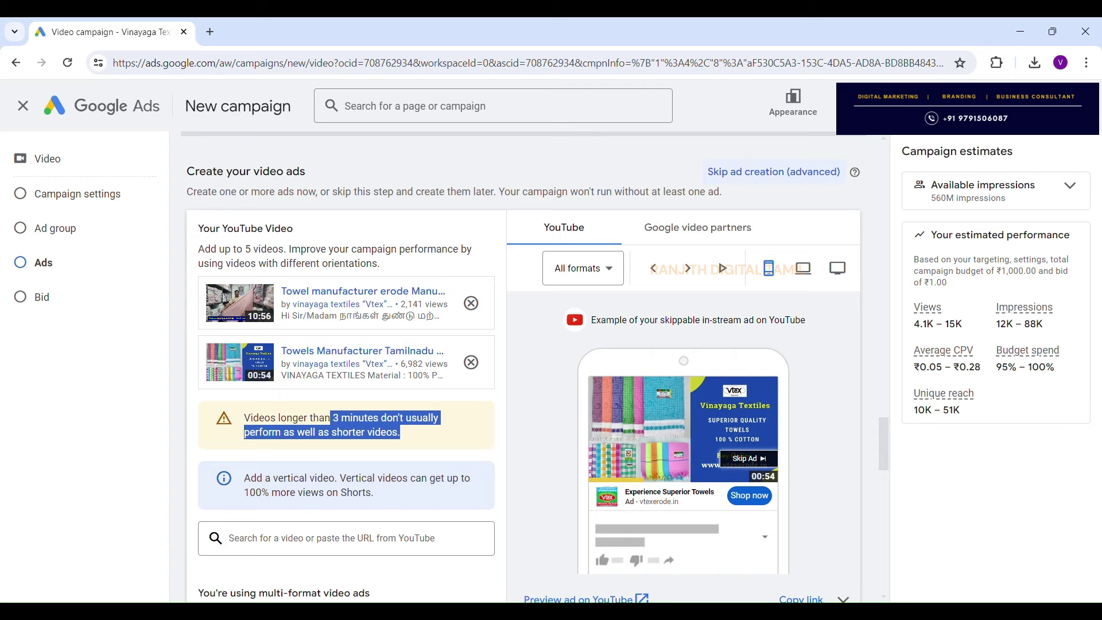
{"action": "scroll", "coordinate": [524, 368], "scroll_direction": "down", "scroll_amount": 4}
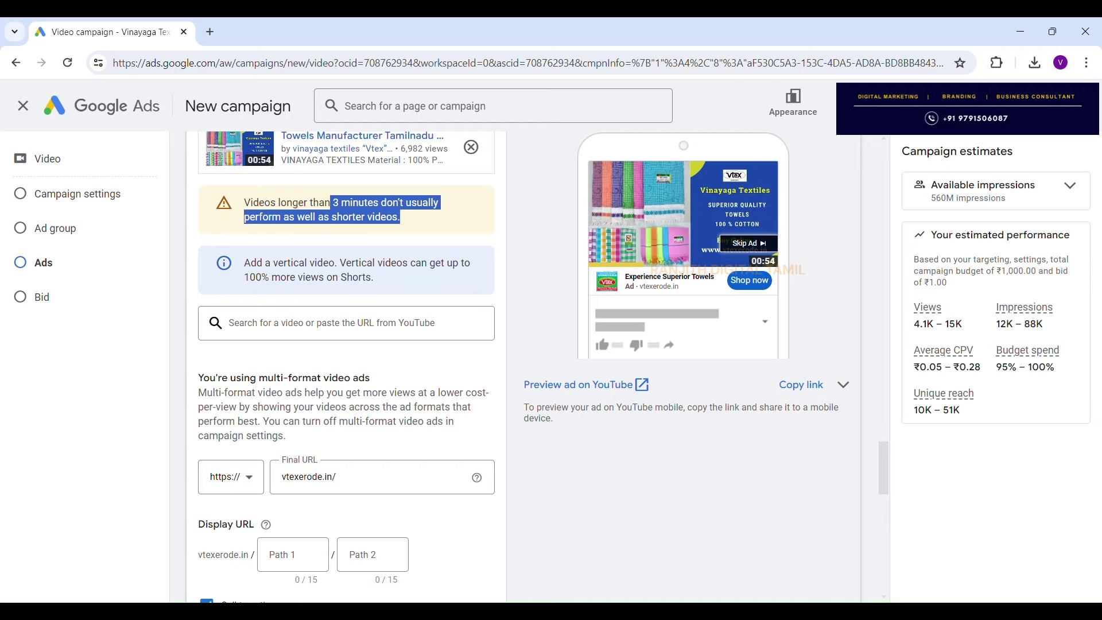
{"action": "scroll", "coordinate": [523, 368], "scroll_direction": "down", "scroll_amount": 1}
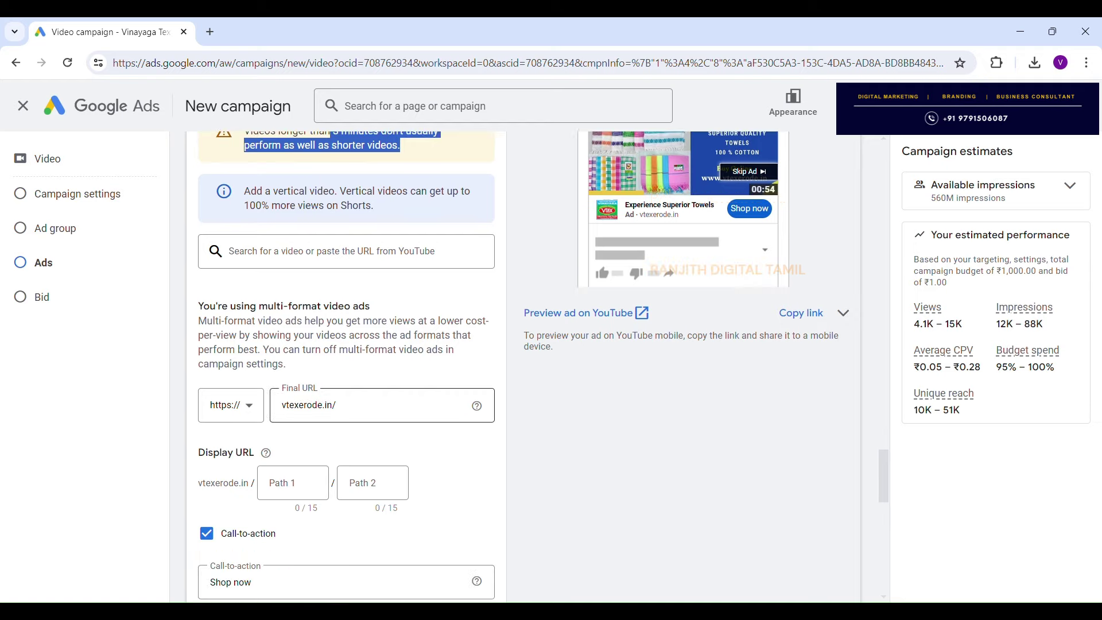
{"action": "scroll", "coordinate": [524, 368], "scroll_direction": "down", "scroll_amount": 2}
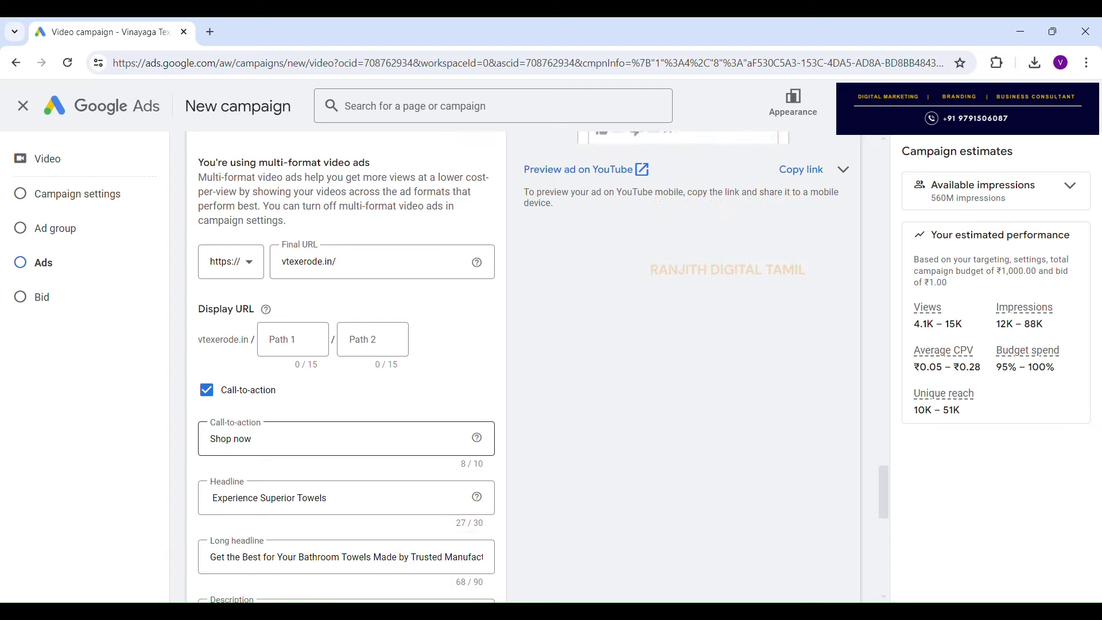
{"action": "scroll", "coordinate": [523, 368], "scroll_direction": "down", "scroll_amount": 5}
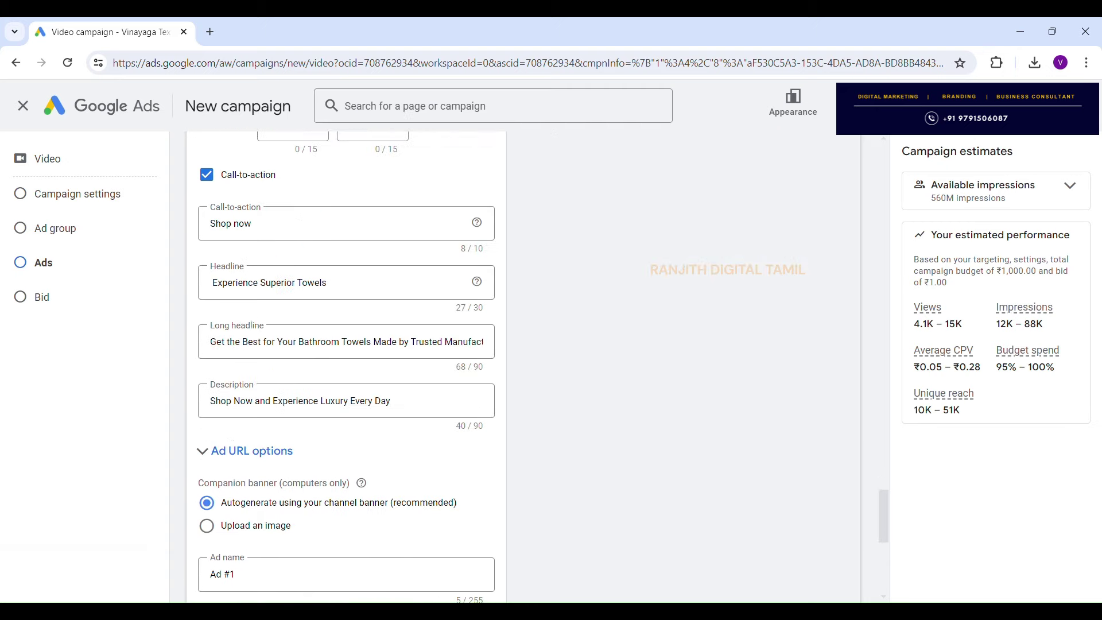
{"action": "scroll", "coordinate": [524, 367], "scroll_direction": "down", "scroll_amount": 4}
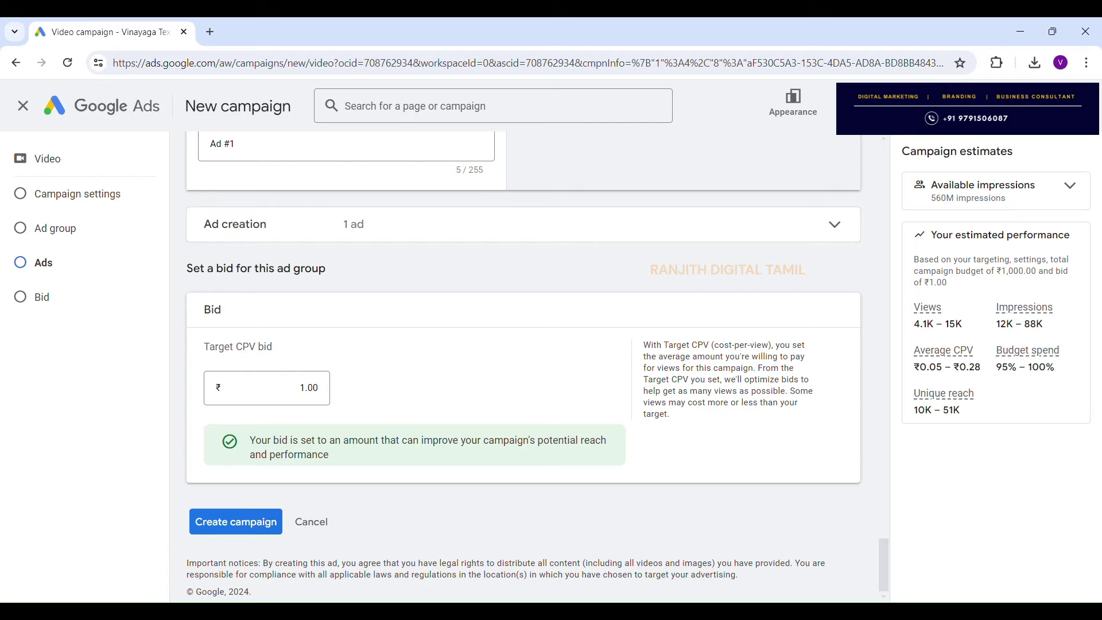
Create the video campaign and continue from its settings summary to the campaign overview.
{"action": "double_click", "coordinate": [976, 367]}
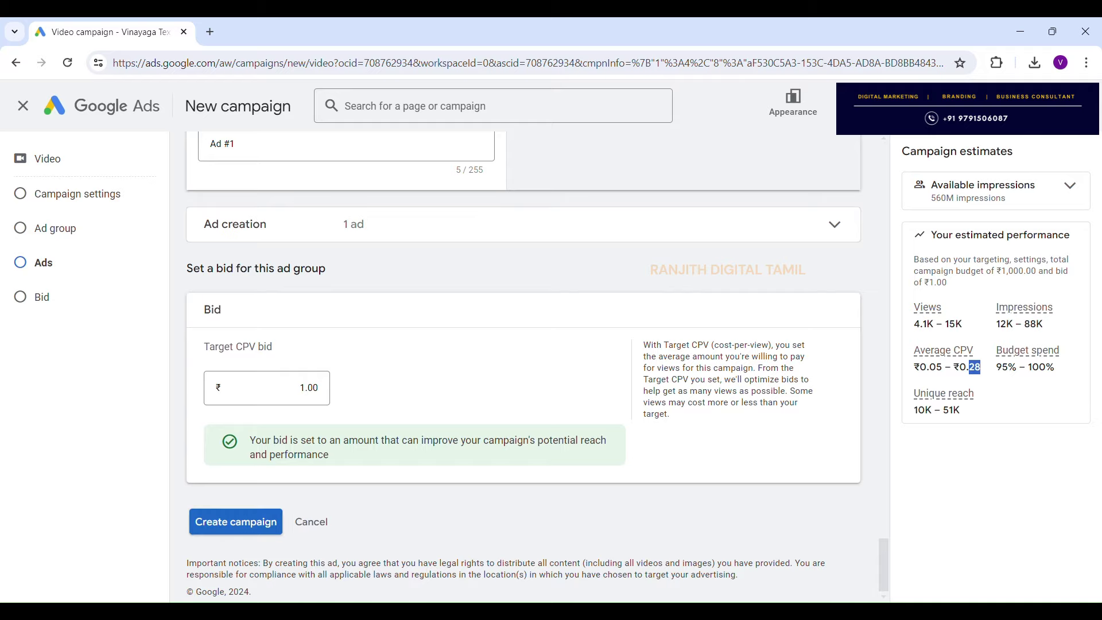
{"action": "left_click", "coordinate": [236, 523]}
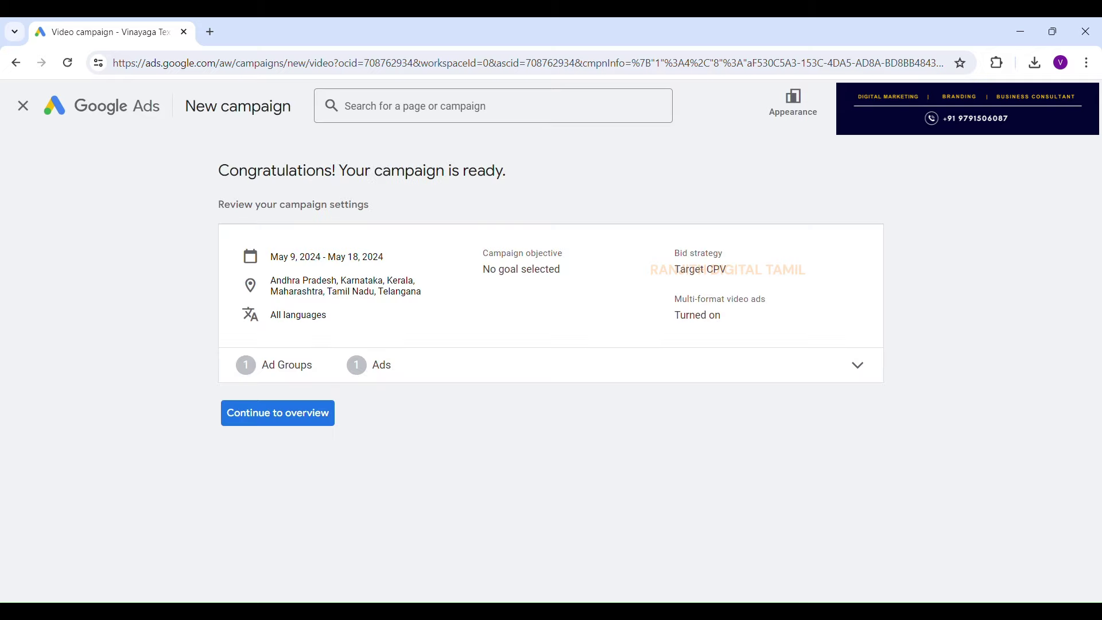
{"action": "left_click_drag", "start_coordinate": [289, 257], "coordinate": [379, 256]}
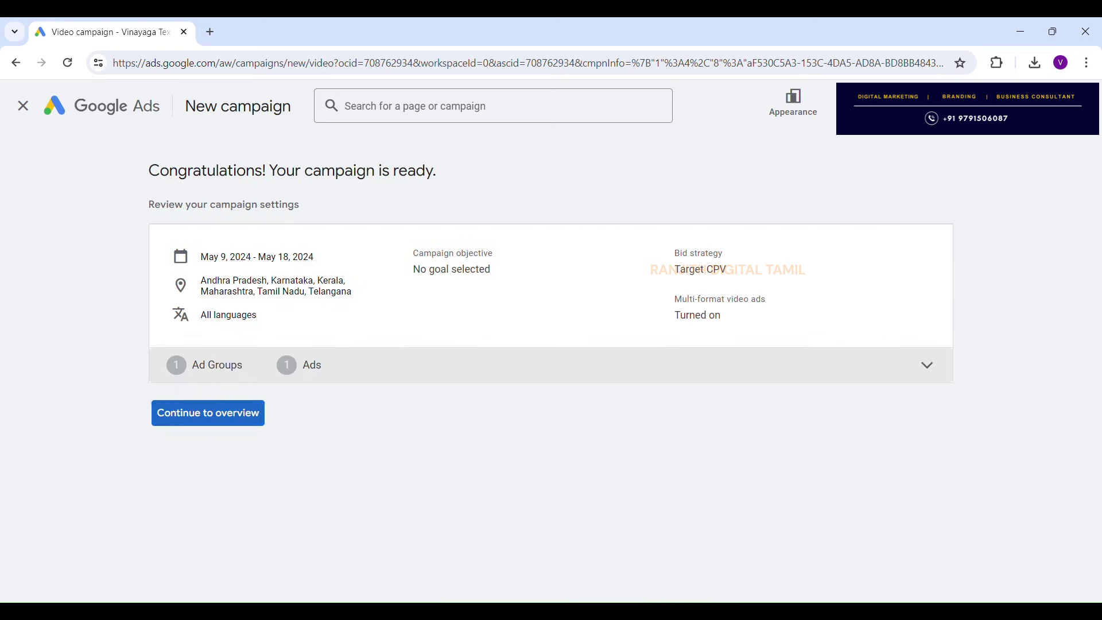
{"action": "left_click", "coordinate": [208, 412]}
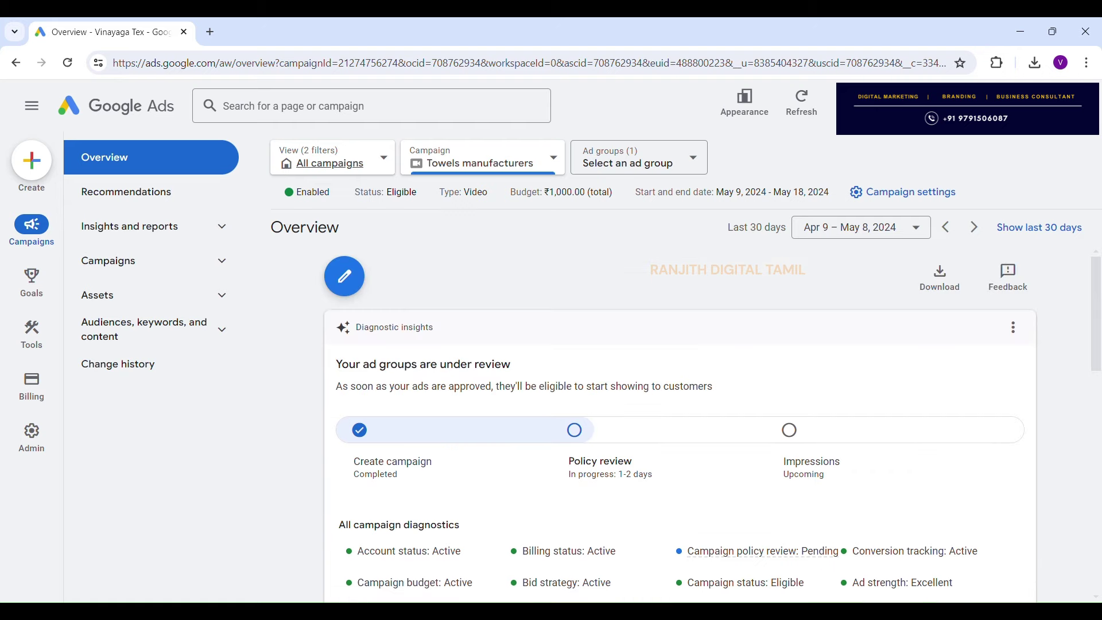
Review the campaign overview's diagnostics, video ad status, location map and selected keywords, including the metric options for the keywords.
{"action": "scroll", "coordinate": [680, 425], "scroll_direction": "down", "scroll_amount": 3}
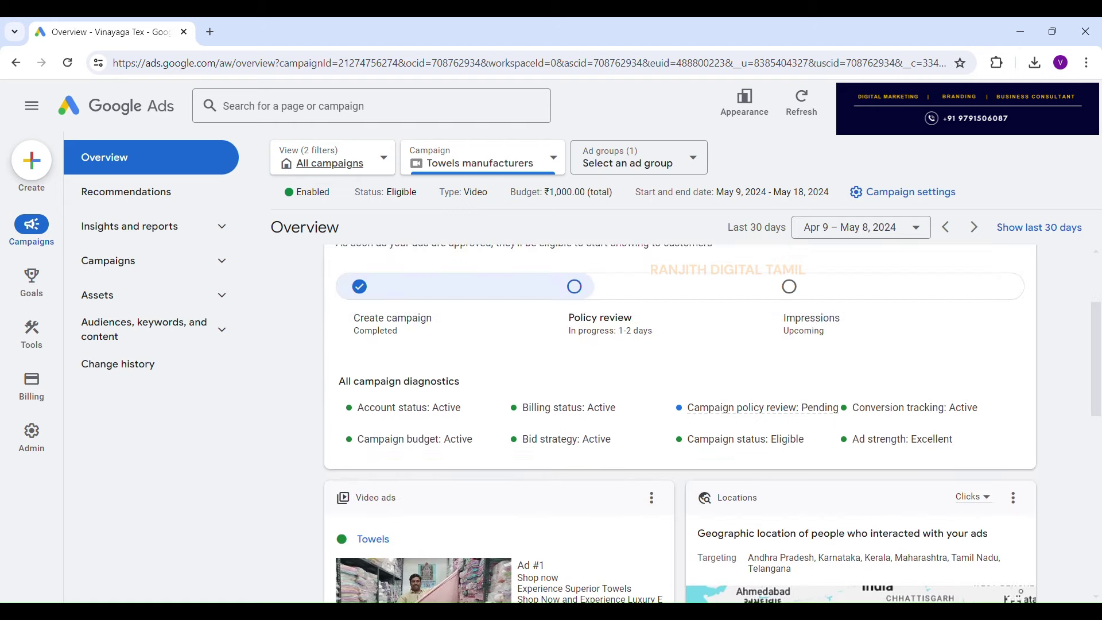
{"action": "scroll", "coordinate": [786, 413], "scroll_direction": "down", "scroll_amount": 5}
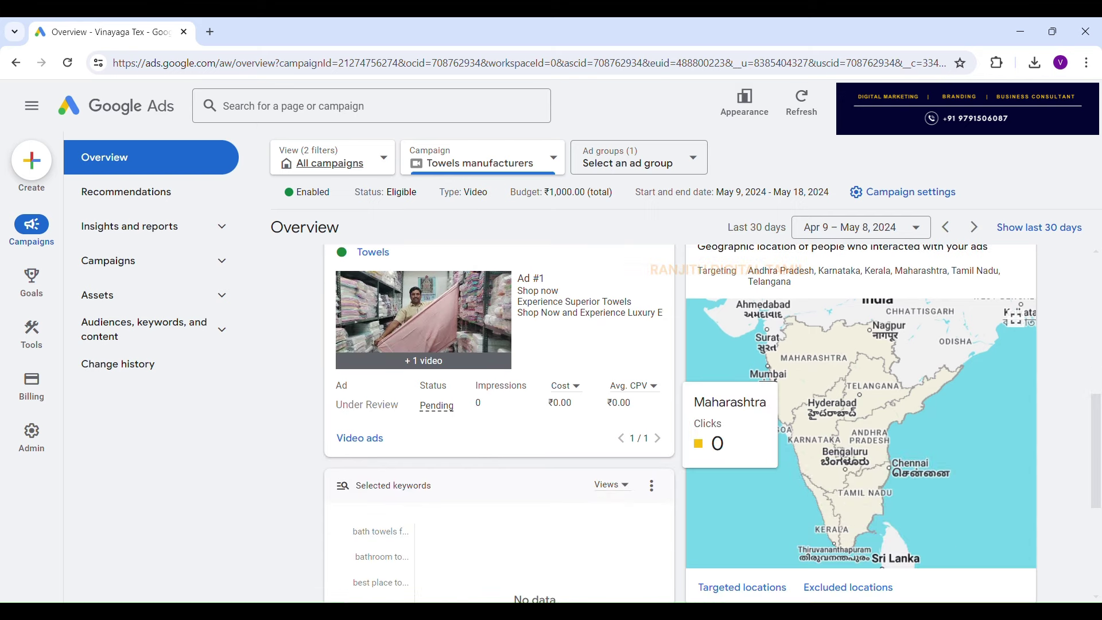
{"action": "scroll", "coordinate": [680, 424], "scroll_direction": "down", "scroll_amount": 2}
{"action": "scroll", "coordinate": [680, 424], "scroll_direction": "up", "scroll_amount": 2}
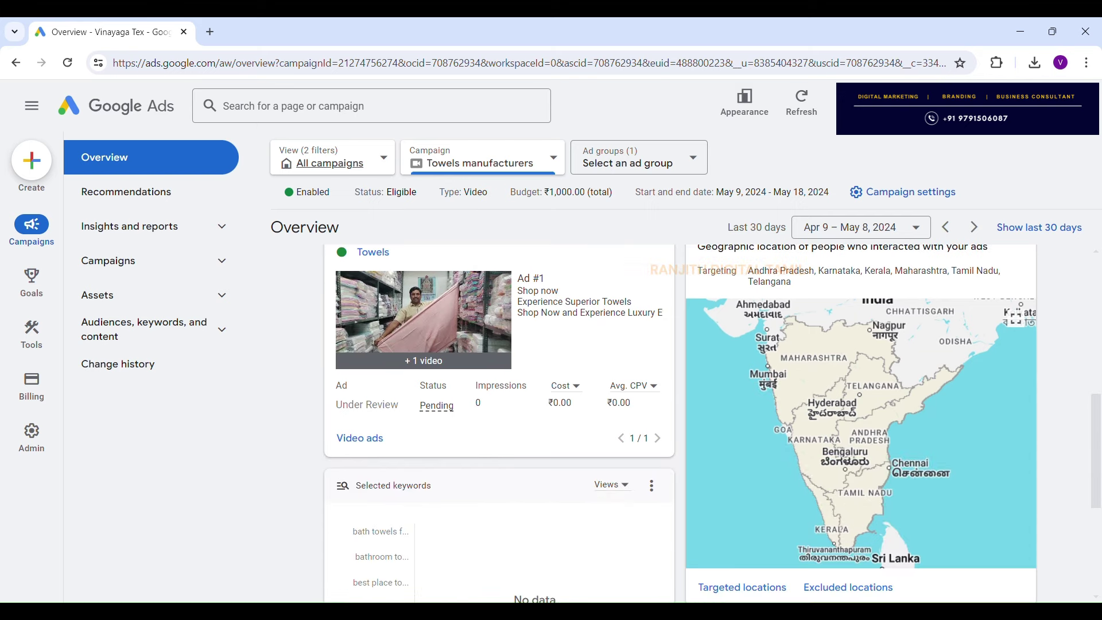
{"action": "scroll", "coordinate": [680, 425], "scroll_direction": "down", "scroll_amount": 3}
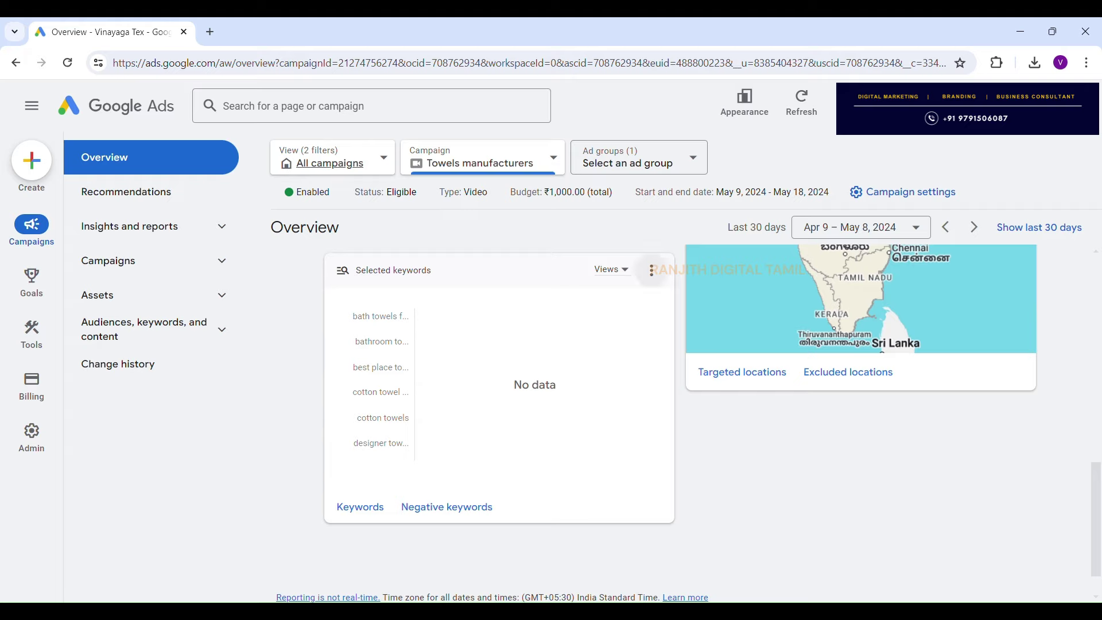
{"action": "left_click", "coordinate": [612, 269]}
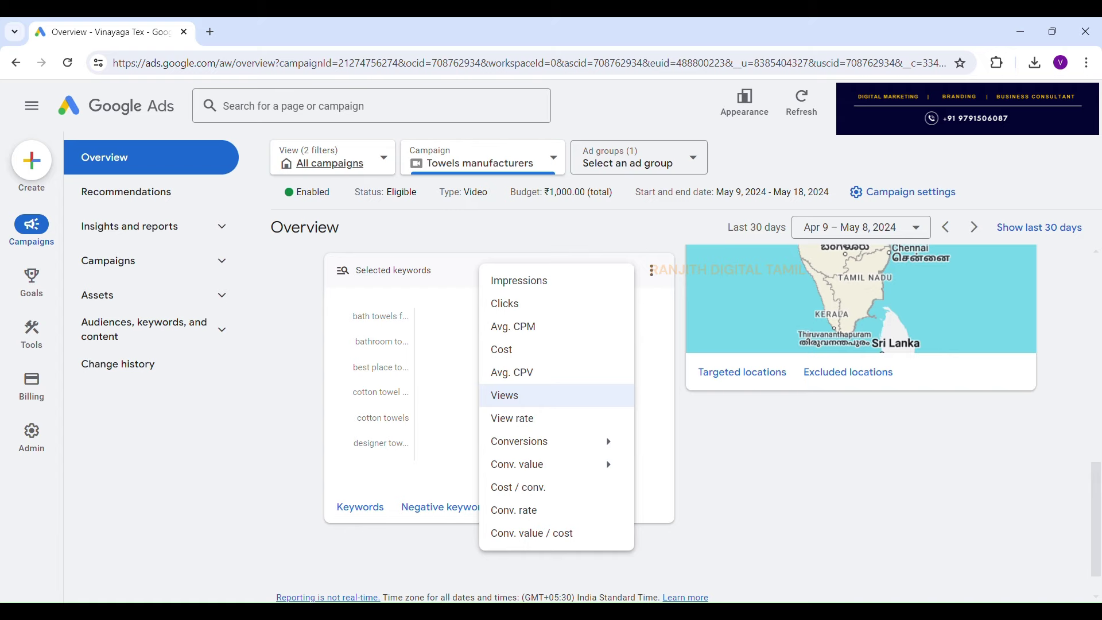
{"action": "scroll", "coordinate": [680, 425], "scroll_direction": "up", "scroll_amount": 2}
{"action": "scroll", "coordinate": [680, 424], "scroll_direction": "up", "scroll_amount": 5}
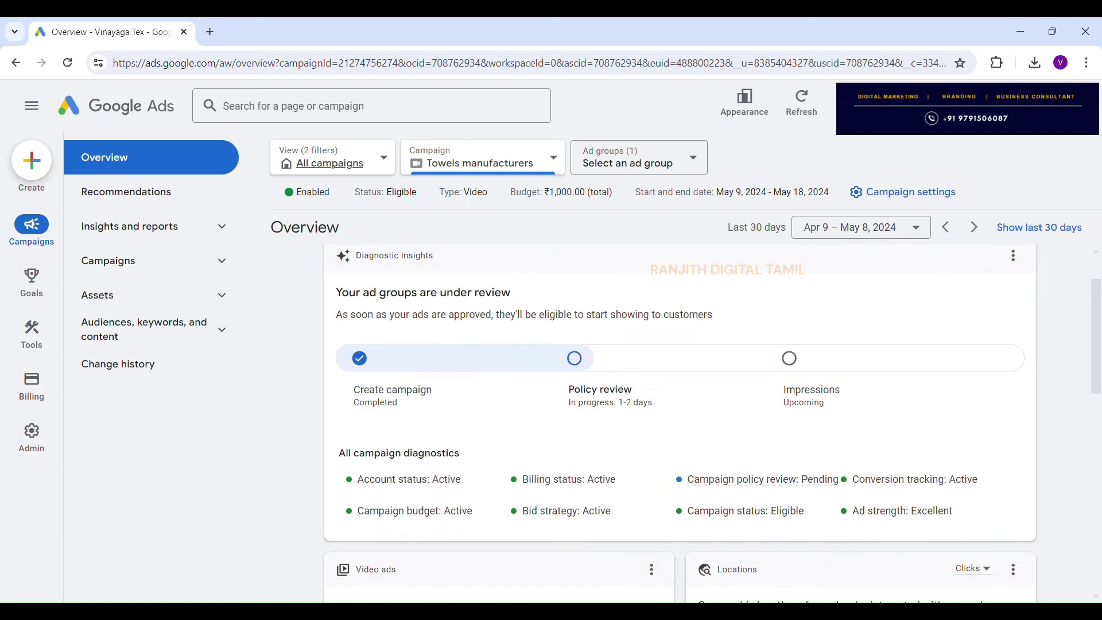
{"action": "scroll", "coordinate": [680, 424], "scroll_direction": "down", "scroll_amount": 4}
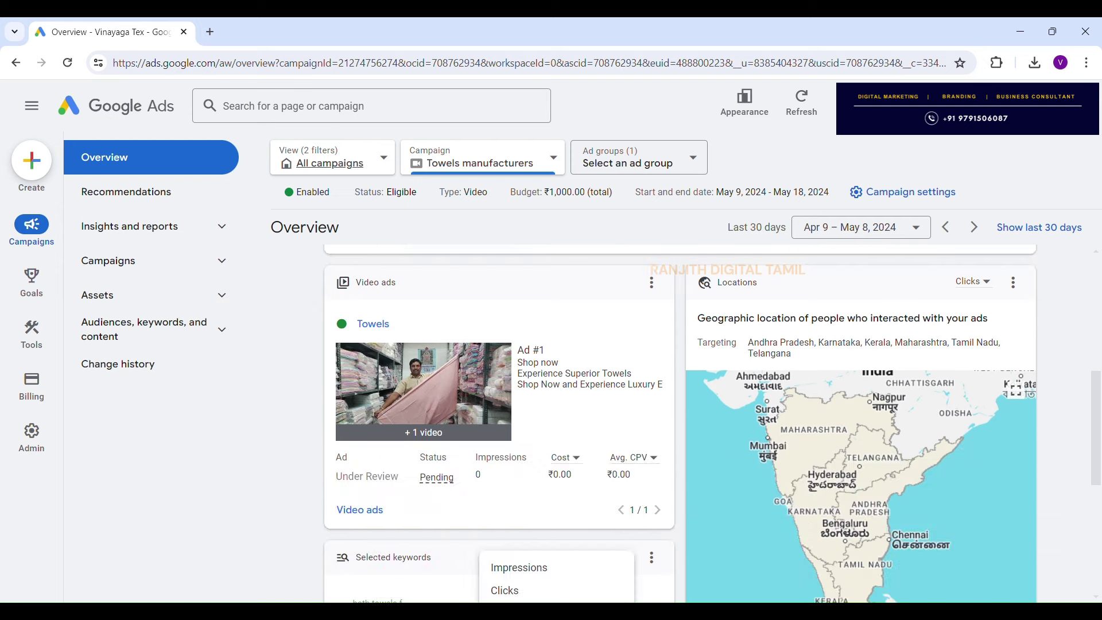
{"action": "scroll", "coordinate": [681, 425], "scroll_direction": "down", "scroll_amount": 1}
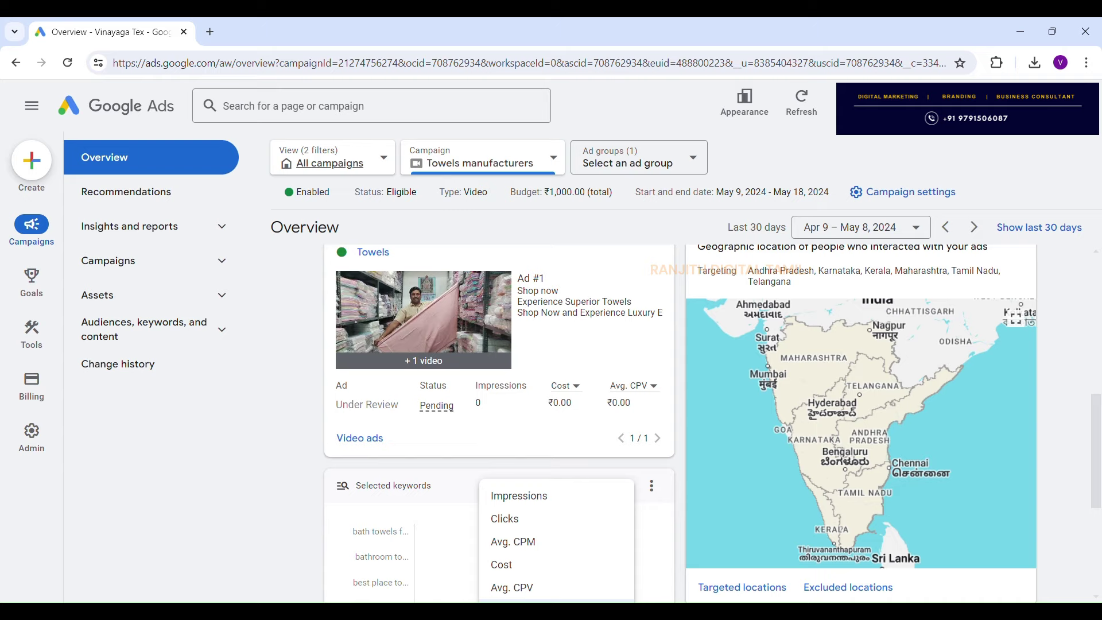
{"action": "key", "text": "Escape"}
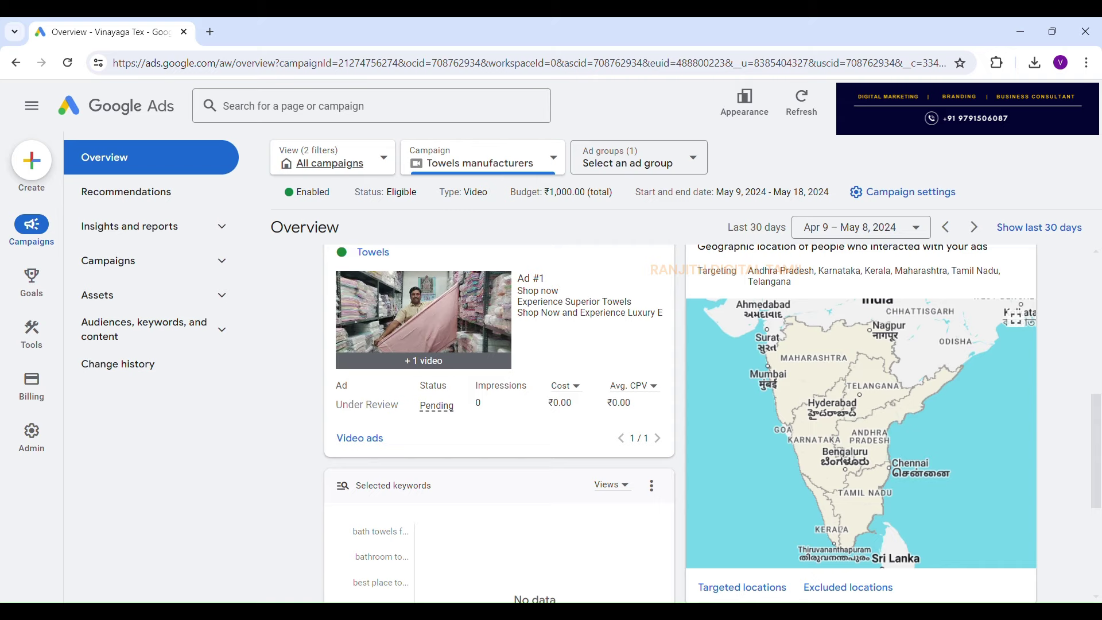
{"action": "scroll", "coordinate": [681, 424], "scroll_direction": "down", "scroll_amount": 3}
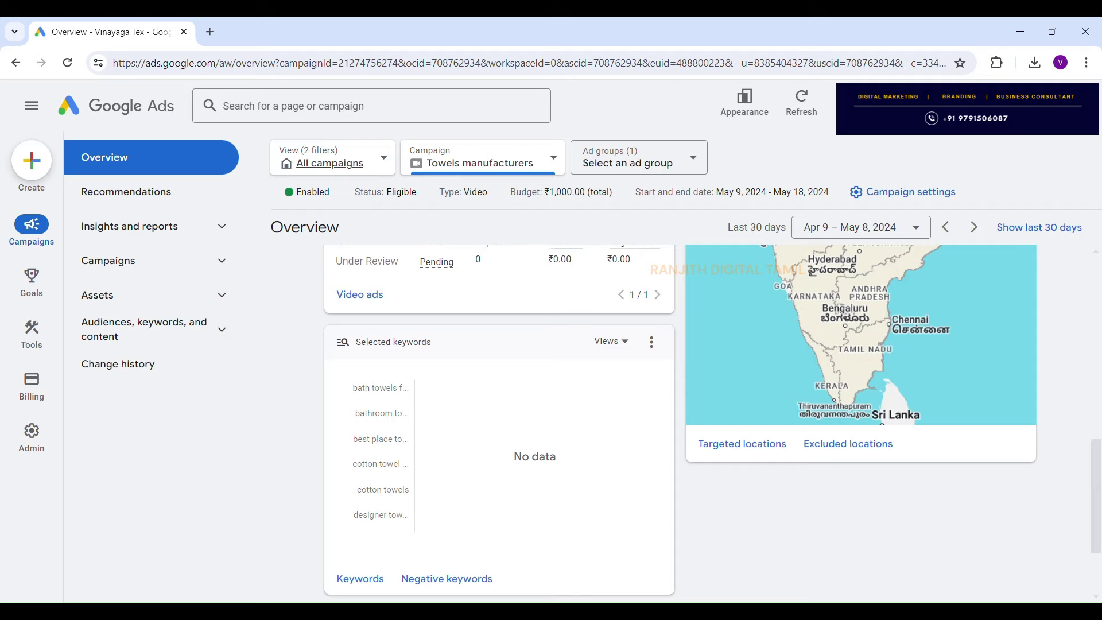
{"action": "scroll", "coordinate": [681, 424], "scroll_direction": "up", "scroll_amount": 15}
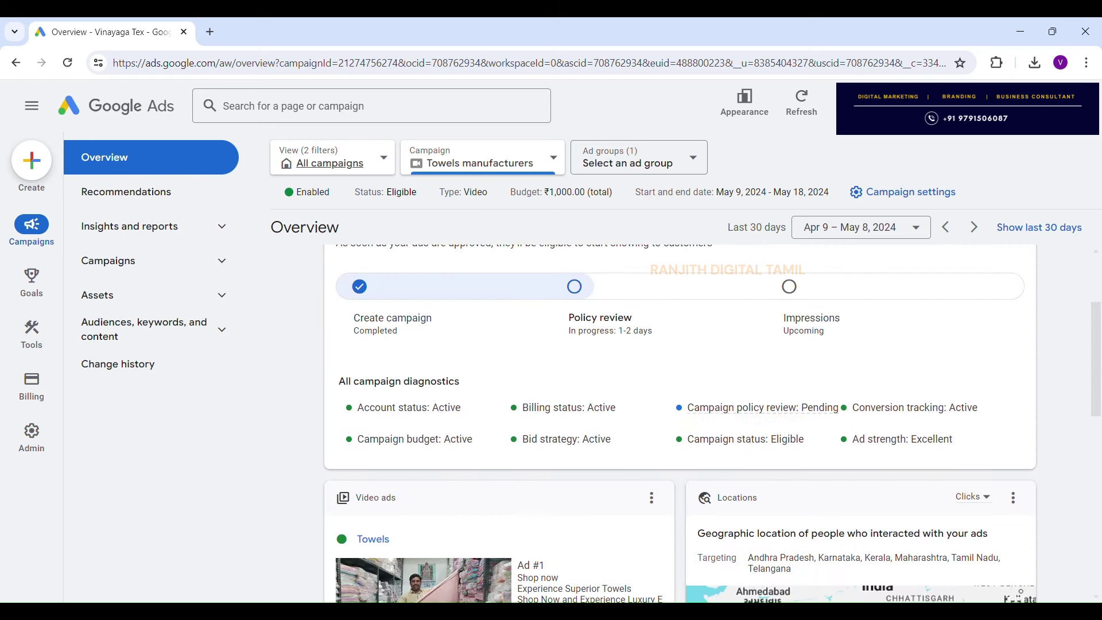